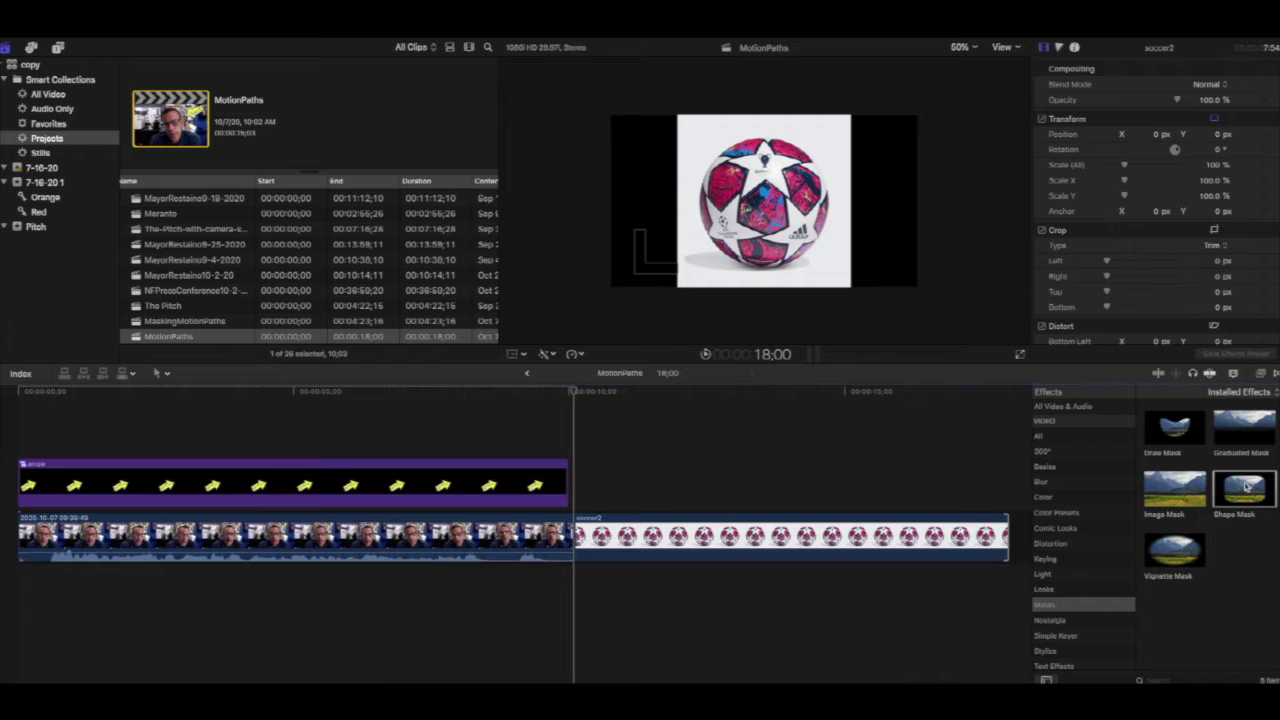
Apply the Shape Mask effect to the soccer2 clip and set its curvature to 100%
{"action": "left_click_drag", "start_coordinate": [1253, 490], "coordinate": [872, 556]}
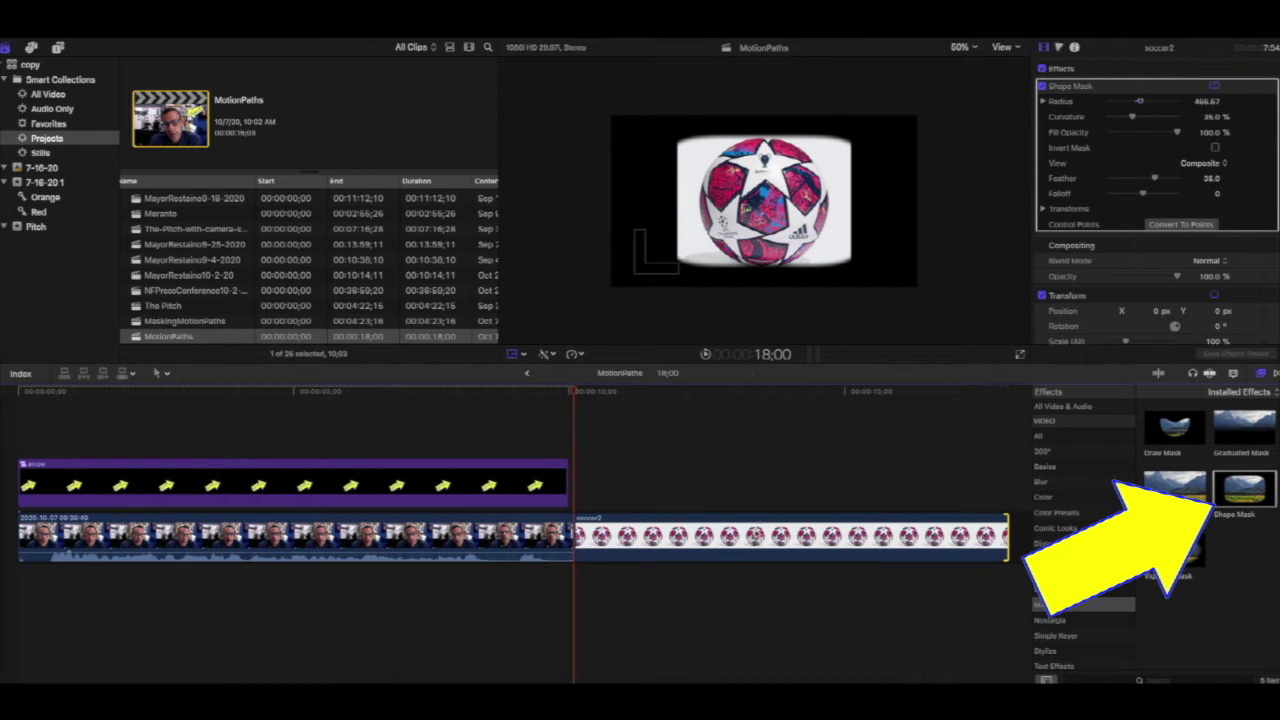
{"action": "left_click", "coordinate": [760, 540]}
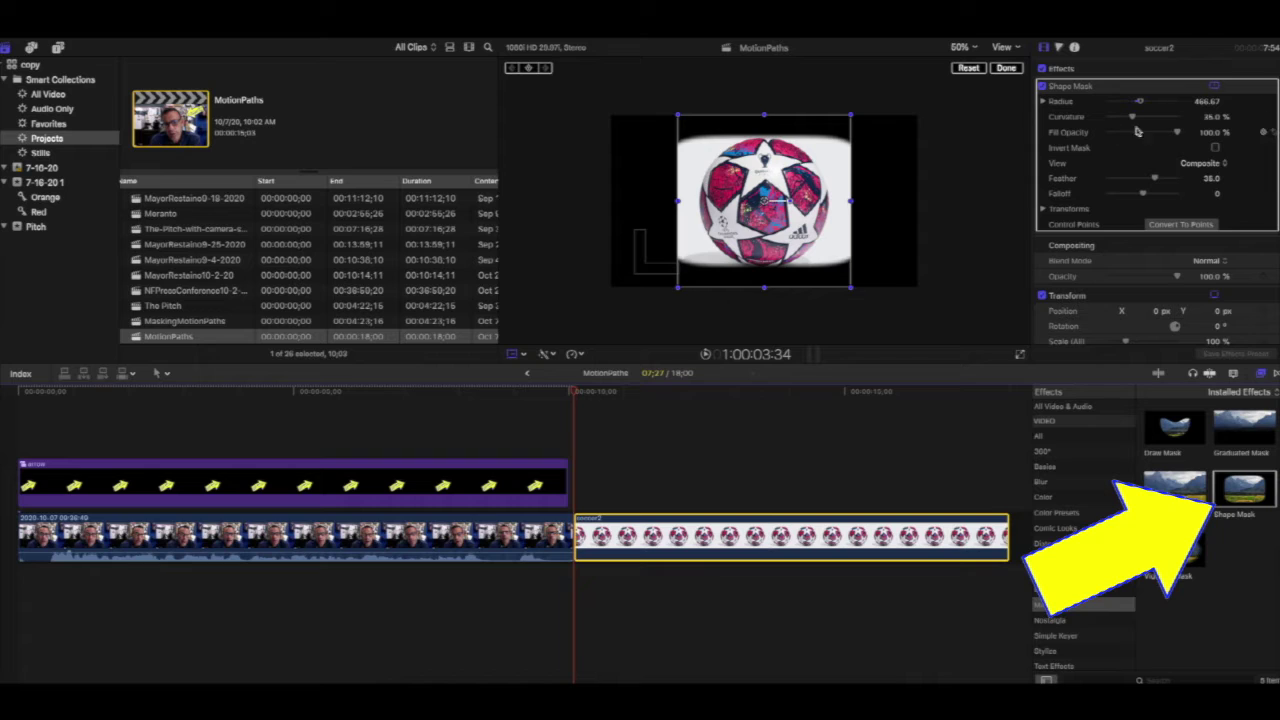
{"action": "left_click_drag", "start_coordinate": [1137, 121], "coordinate": [1228, 118]}
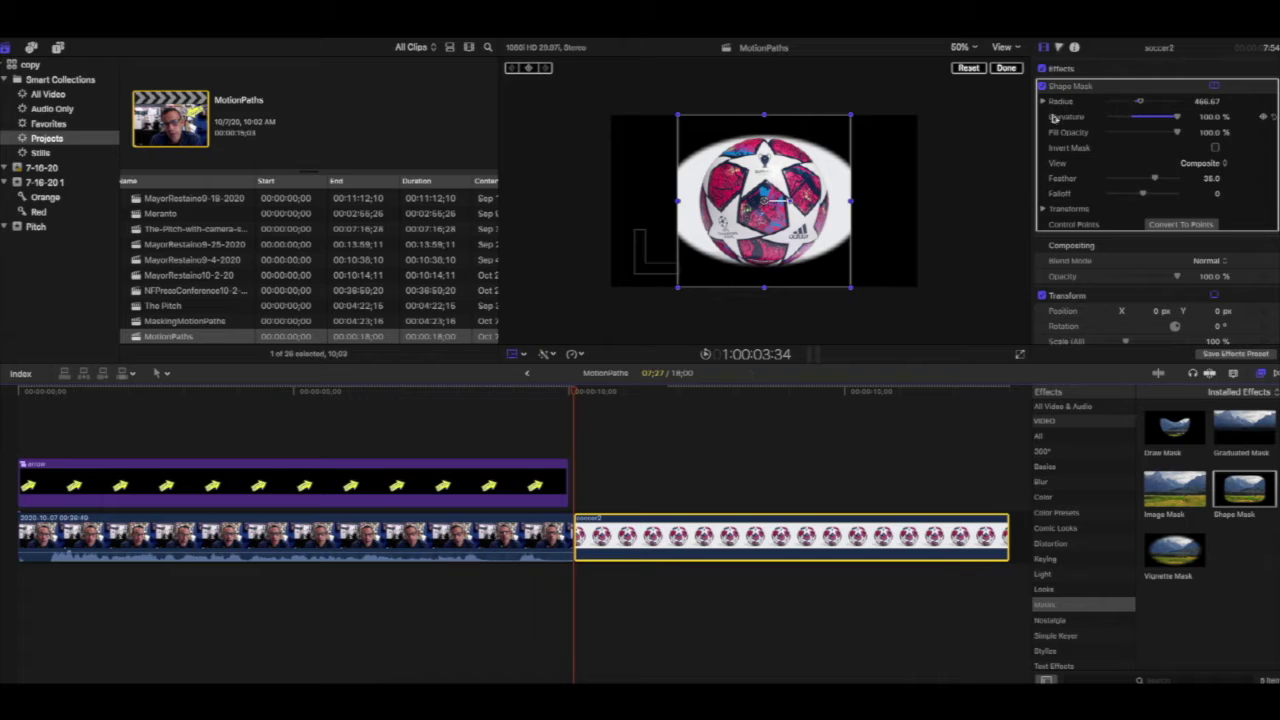
{"action": "left_click", "coordinate": [1006, 69]}
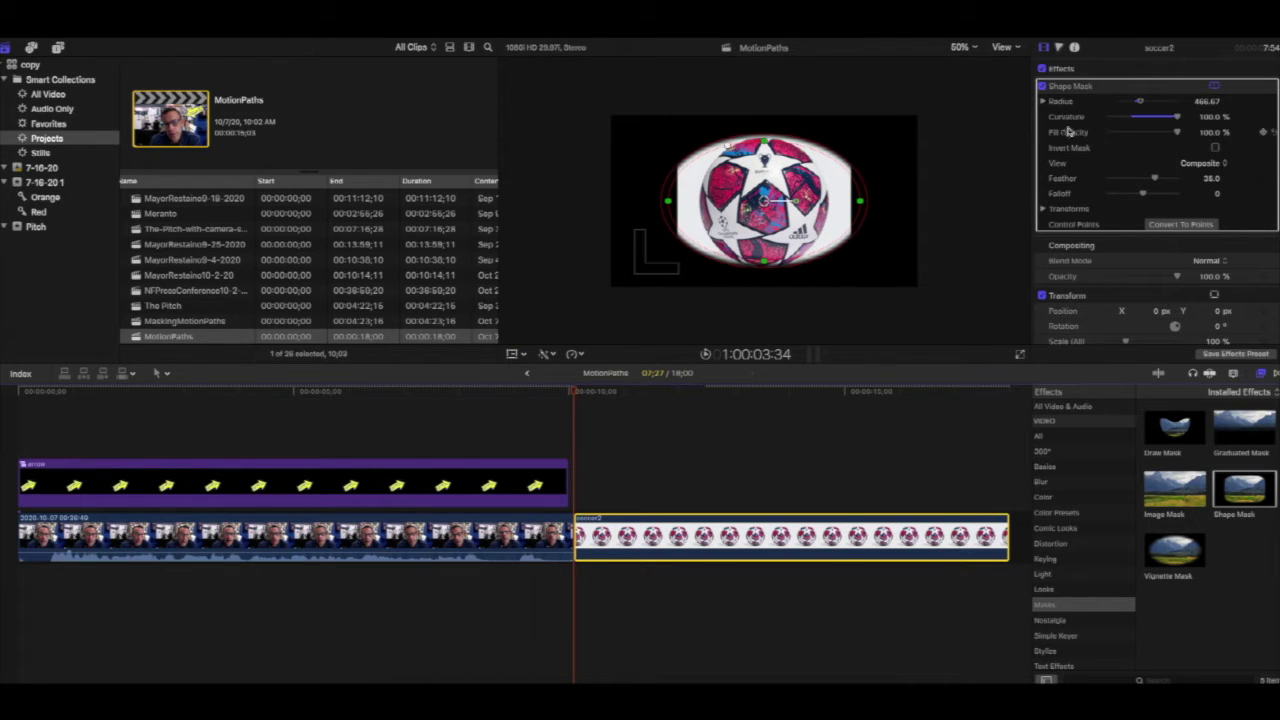
Fit the shape mask to the ball by setting its X radius to 301 and its feather to 3
{"action": "left_click", "coordinate": [1043, 102]}
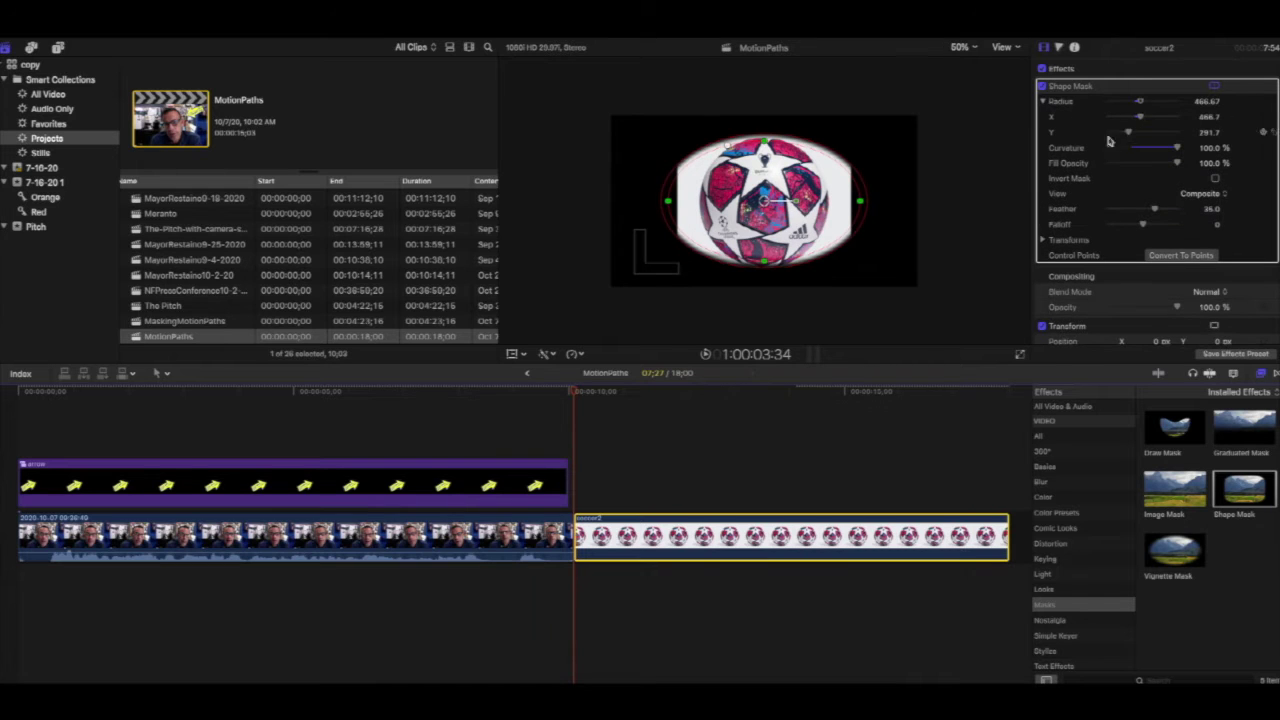
{"action": "left_click_drag", "start_coordinate": [1143, 119], "coordinate": [1132, 120]}
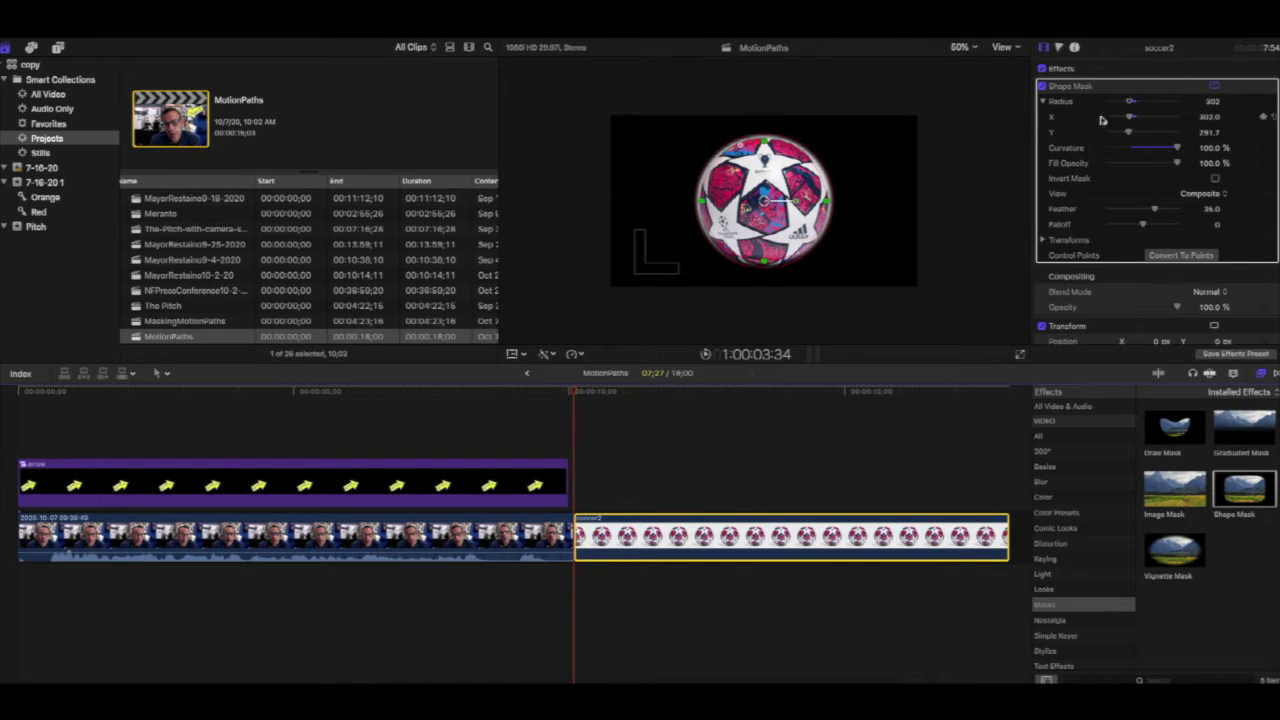
{"action": "left_click_drag", "start_coordinate": [1128, 118], "coordinate": [1127, 117]}
{"action": "mouse_move", "coordinate": [1153, 211]}
{"action": "left_mouse_down"}
{"action": "mouse_move", "coordinate": [1133, 214]}
{"action": "mouse_move", "coordinate": [1145, 214]}
{"action": "left_mouse_up"}
Add a Transform keyframe on the first frame of the soccer2 clip, at 10;03
{"action": "left_click", "coordinate": [581, 393]}
{"action": "left_click_drag", "start_coordinate": [581, 393], "coordinate": [575, 434]}
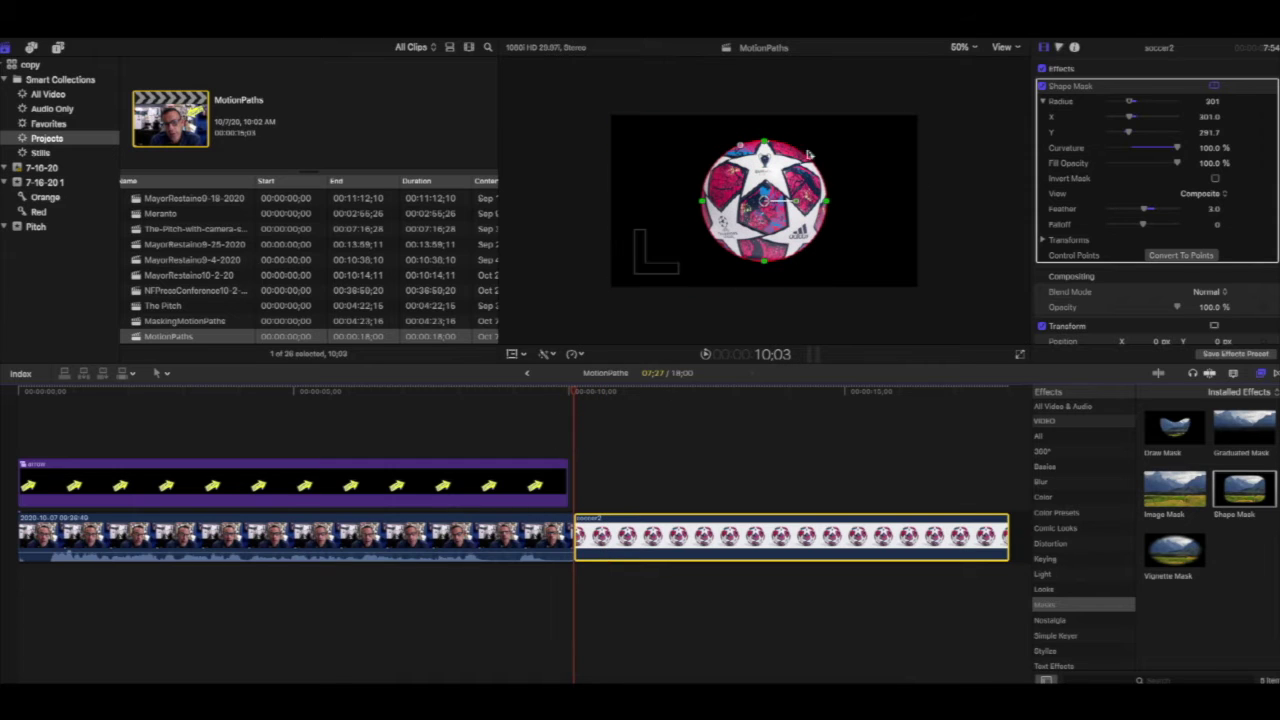
{"action": "left_click", "coordinate": [601, 519]}
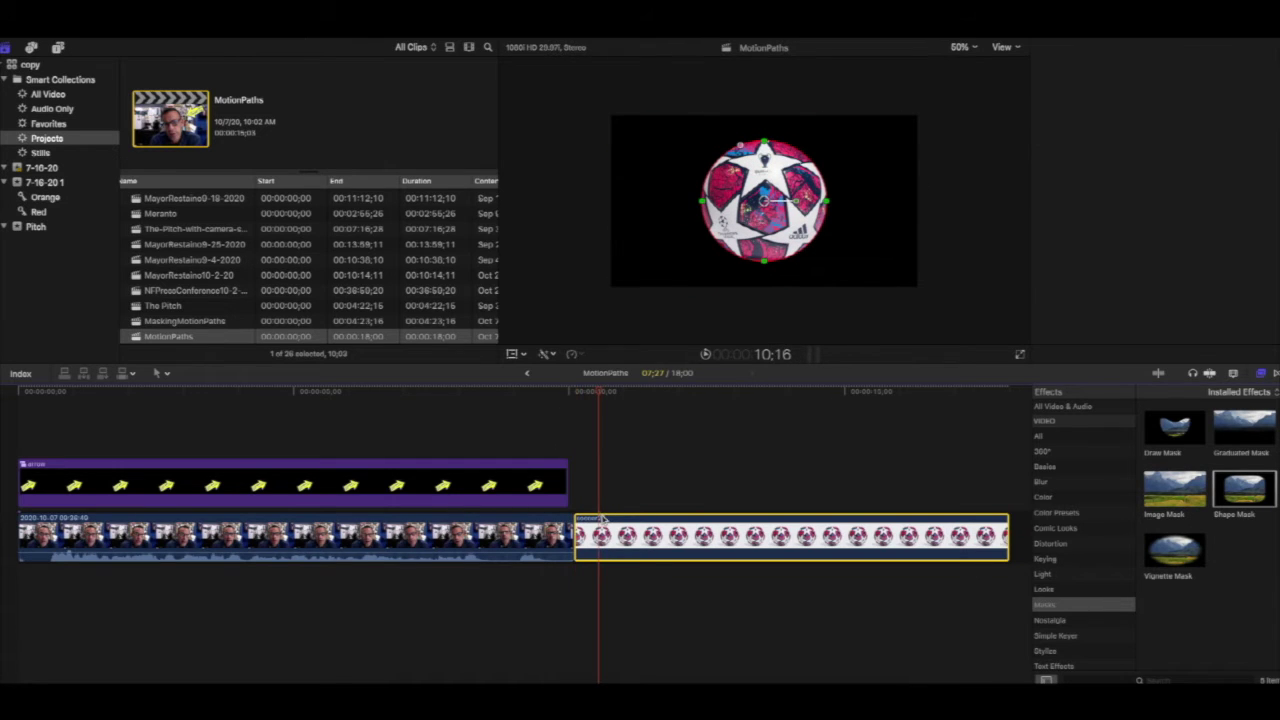
{"action": "left_click_drag", "start_coordinate": [597, 397], "coordinate": [580, 398]}
{"action": "key", "text": "Left"}
{"action": "key", "text": "Left"}
{"action": "key", "text": "Left"}
{"action": "key", "text": "Left"}
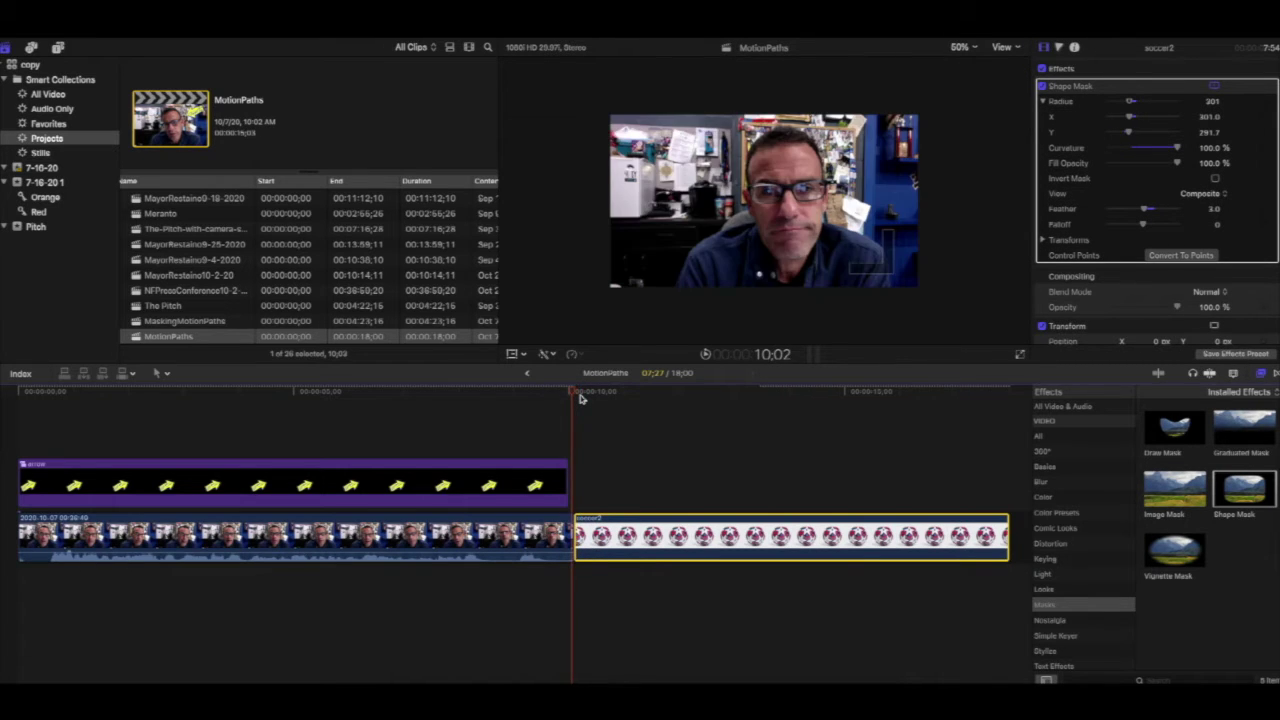
{"action": "key", "text": "Right"}
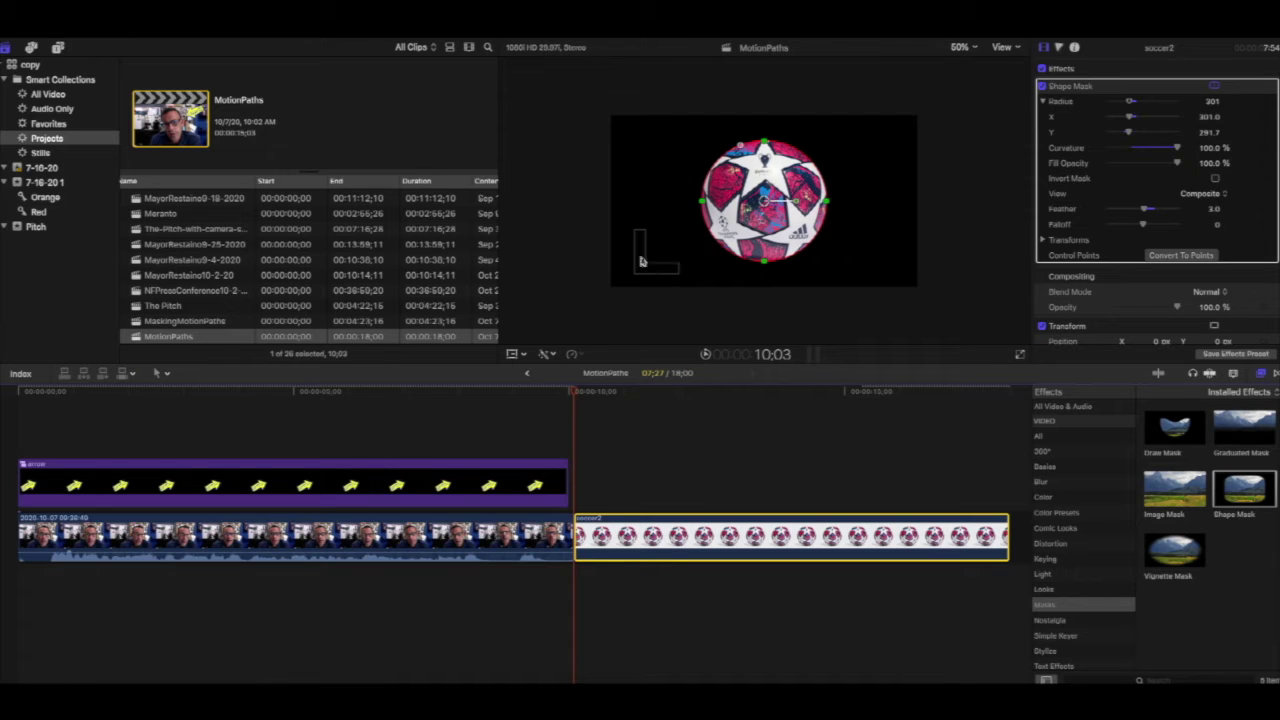
{"action": "left_click", "coordinate": [520, 354]}
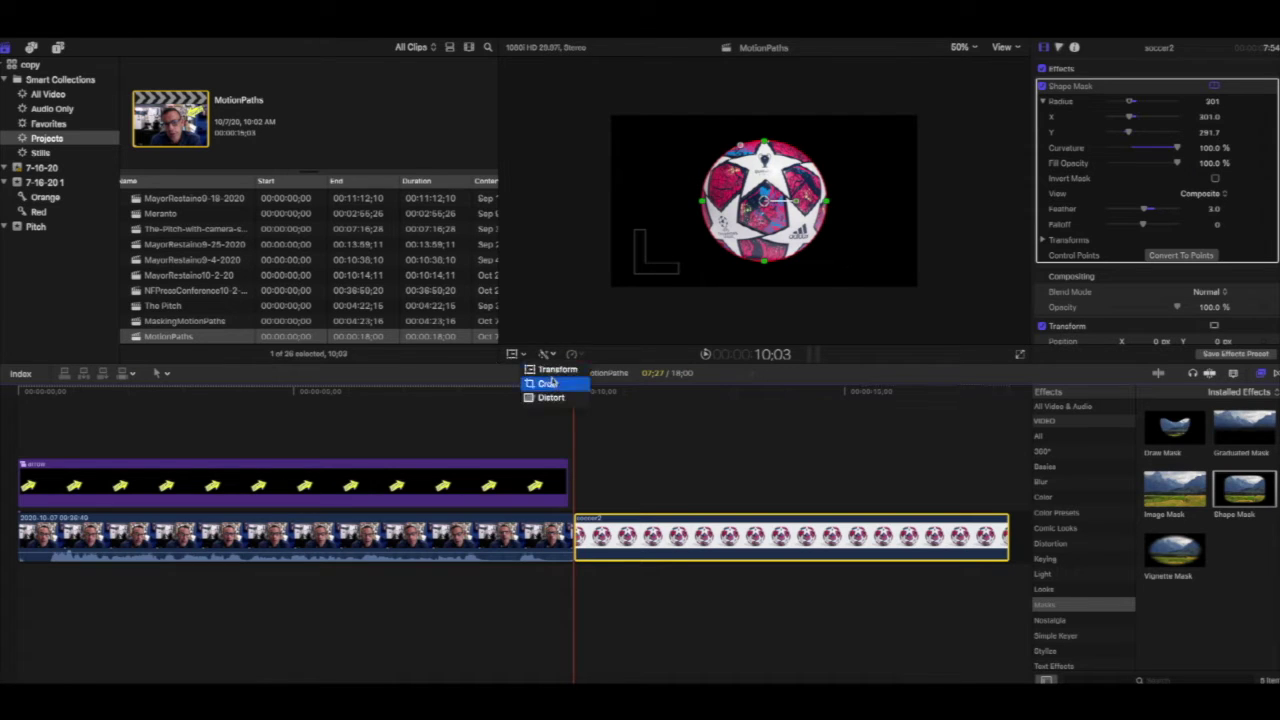
{"action": "left_click", "coordinate": [550, 369]}
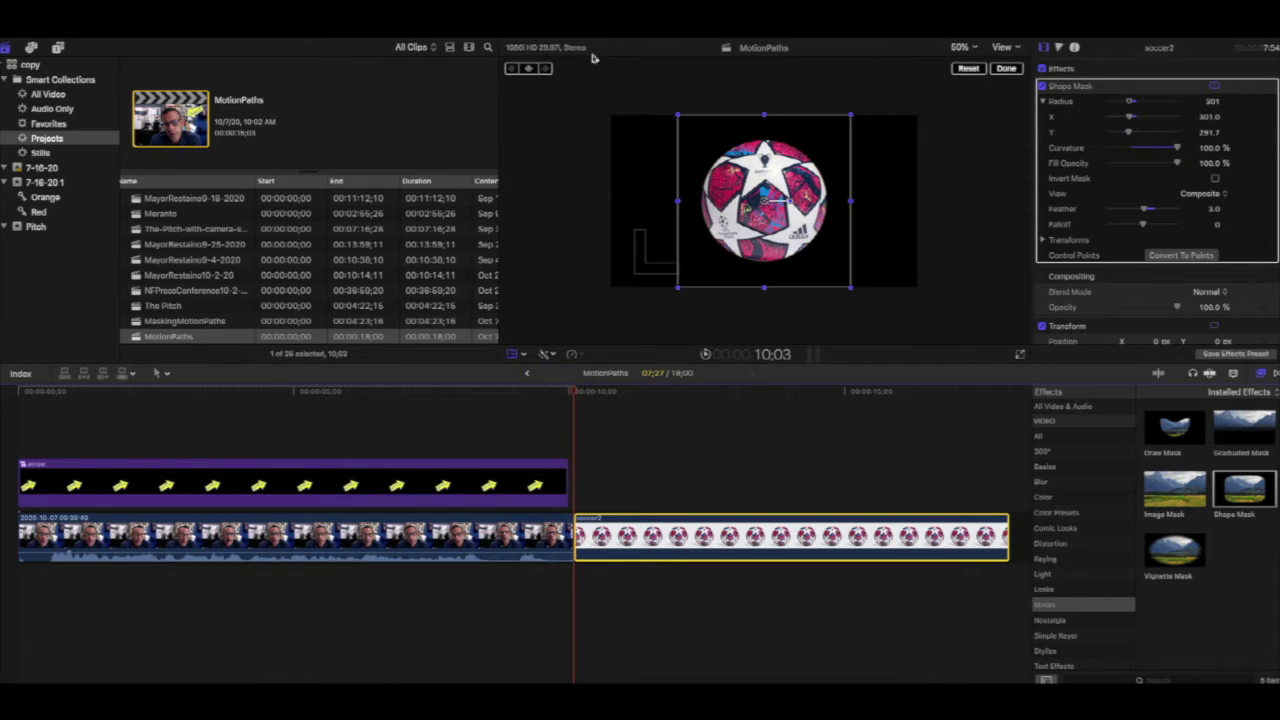
{"action": "left_click", "coordinate": [529, 70]}
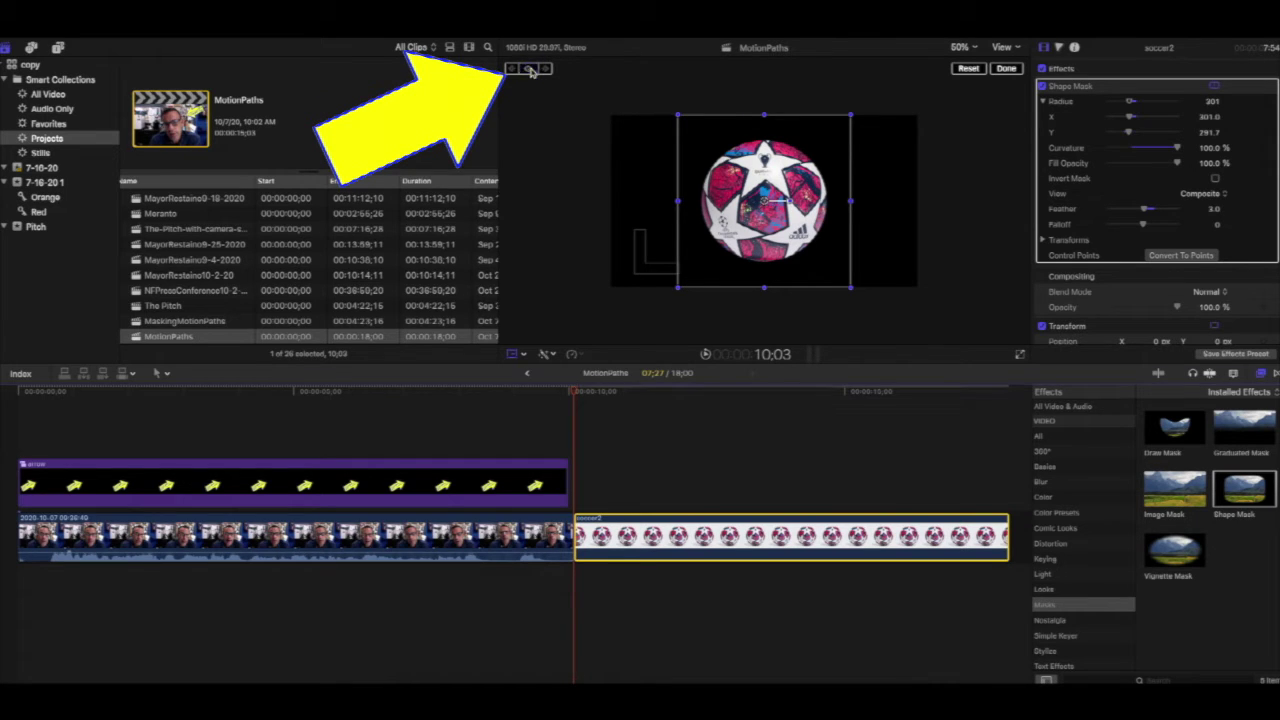
Add a second Transform keyframe to the soccer2 clip at 11;02
{"action": "key", "text": "Right"}
{"action": "key", "text": "Right"}
{"action": "key", "text": "Right"}
{"action": "key", "text": "Right"}
{"action": "key", "text": "Right"}
{"action": "key", "text": "Right"}
{"action": "key", "text": "Right"}
{"action": "key", "text": "Right"}
{"action": "key", "text": "Right"}
{"action": "key", "text": "Right"}
{"action": "key", "text": "Right"}
{"action": "key", "text": "Right"}
{"action": "key", "text": "Right"}
{"action": "key", "text": "Right"}
{"action": "key", "text": "Right"}
{"action": "key", "text": "Right"}
{"action": "key", "text": "Right"}
{"action": "key", "text": "Right"}
{"action": "key", "text": "Right"}
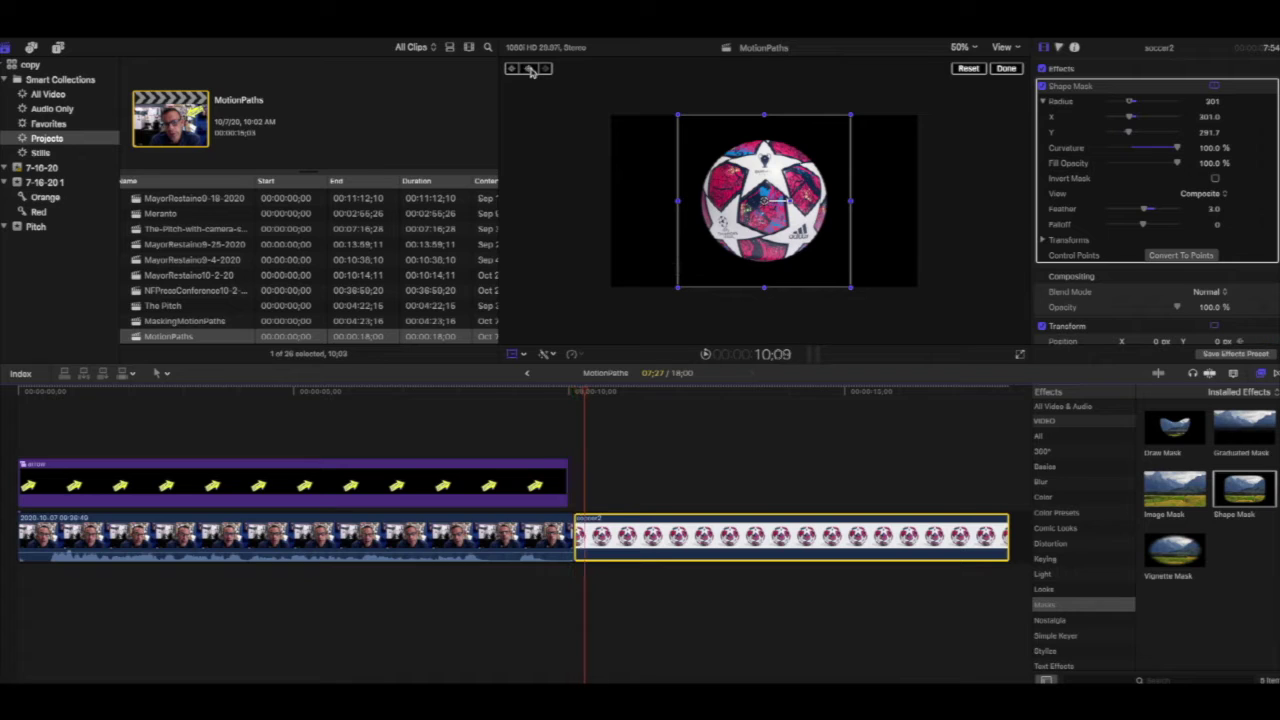
{"action": "key", "text": "Right"}
{"action": "key", "text": "Right"}
{"action": "key", "text": "Right"}
{"action": "key", "text": "Right"}
{"action": "key", "text": "Right"}
{"action": "key", "text": "Right"}
{"action": "key", "text": "Right"}
{"action": "key", "text": "Right"}
{"action": "key", "text": "Right"}
{"action": "key", "text": "Right"}
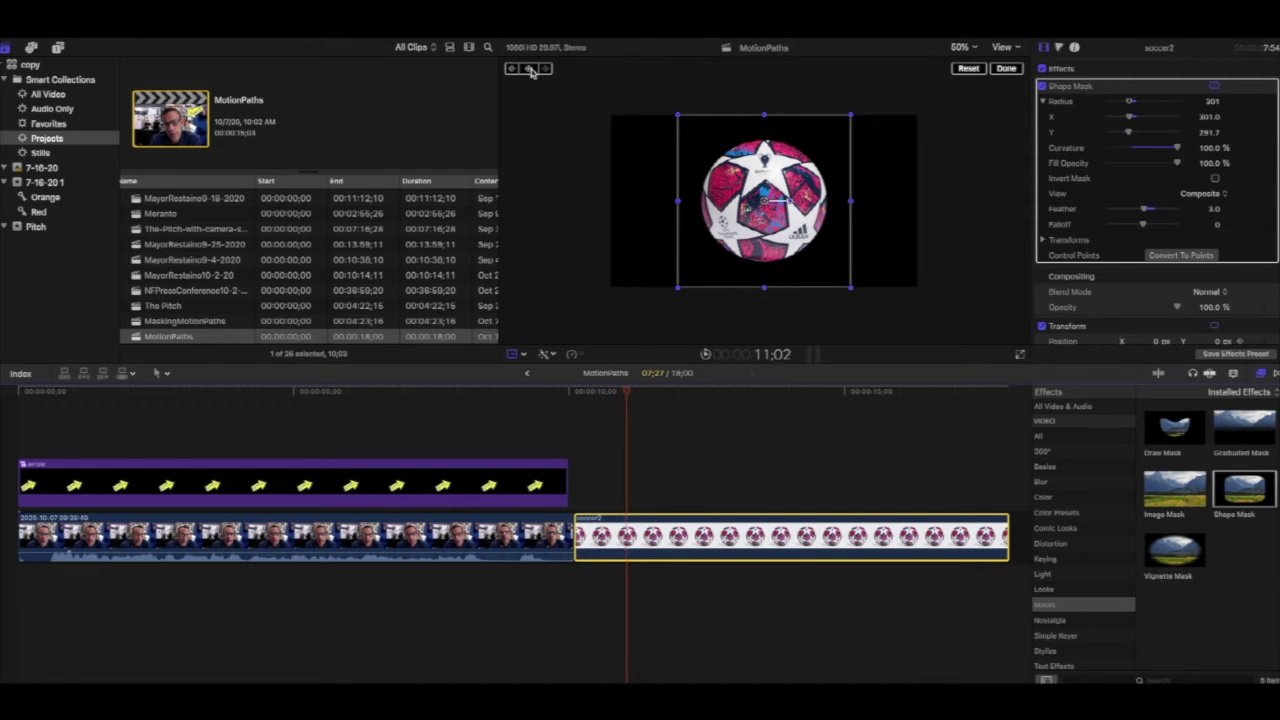
{"action": "left_click", "coordinate": [531, 70]}
Add a third Transform keyframe to the soccer2 clip at 12;14
{"action": "key", "text": "Right"}
{"action": "key", "text": "Right"}
{"action": "key", "text": "Right"}
{"action": "key", "text": "Right"}
{"action": "key", "text": "Right"}
{"action": "key", "text": "Right"}
{"action": "key", "text": "Right"}
{"action": "key", "text": "Right"}
{"action": "key", "text": "Right"}
{"action": "key", "text": "Right"}
{"action": "key", "text": "Right"}
{"action": "key", "text": "Right"}
{"action": "key", "text": "Right"}
{"action": "key", "text": "Right"}
{"action": "key", "text": "Right"}
{"action": "key", "text": "Right"}
{"action": "key", "text": "Right"}
{"action": "key", "text": "Right"}
{"action": "key", "text": "Right"}
{"action": "key", "text": "Right"}
{"action": "key", "text": "Right"}
{"action": "key", "text": "Right"}
{"action": "key", "text": "Right"}
{"action": "key", "text": "Right"}
{"action": "key", "text": "Right"}
{"action": "key", "text": "Right"}
{"action": "key", "text": "Right"}
{"action": "key", "text": "Right"}
{"action": "key", "text": "Right"}
{"action": "key", "text": "Right"}
{"action": "key", "text": "Right"}
{"action": "key", "text": "Right"}
{"action": "key", "text": "Right"}
{"action": "key", "text": "Right"}
{"action": "key", "text": "Right"}
{"action": "key", "text": "Right"}
{"action": "key", "text": "Right"}
{"action": "key", "text": "Right"}
{"action": "left_click", "coordinate": [532, 70]}
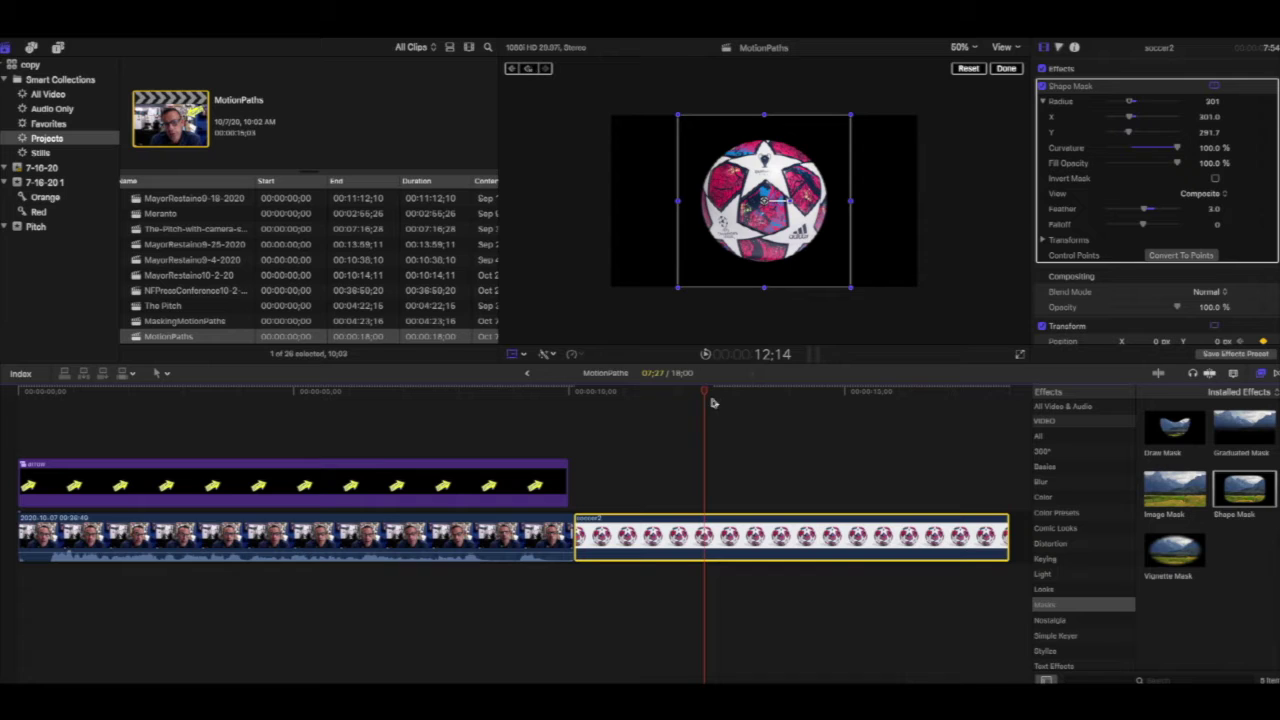
Add a final Transform keyframe on the last frame of the soccer2 clip, at 17;29
{"action": "left_click_drag", "start_coordinate": [706, 397], "coordinate": [1003, 410]}
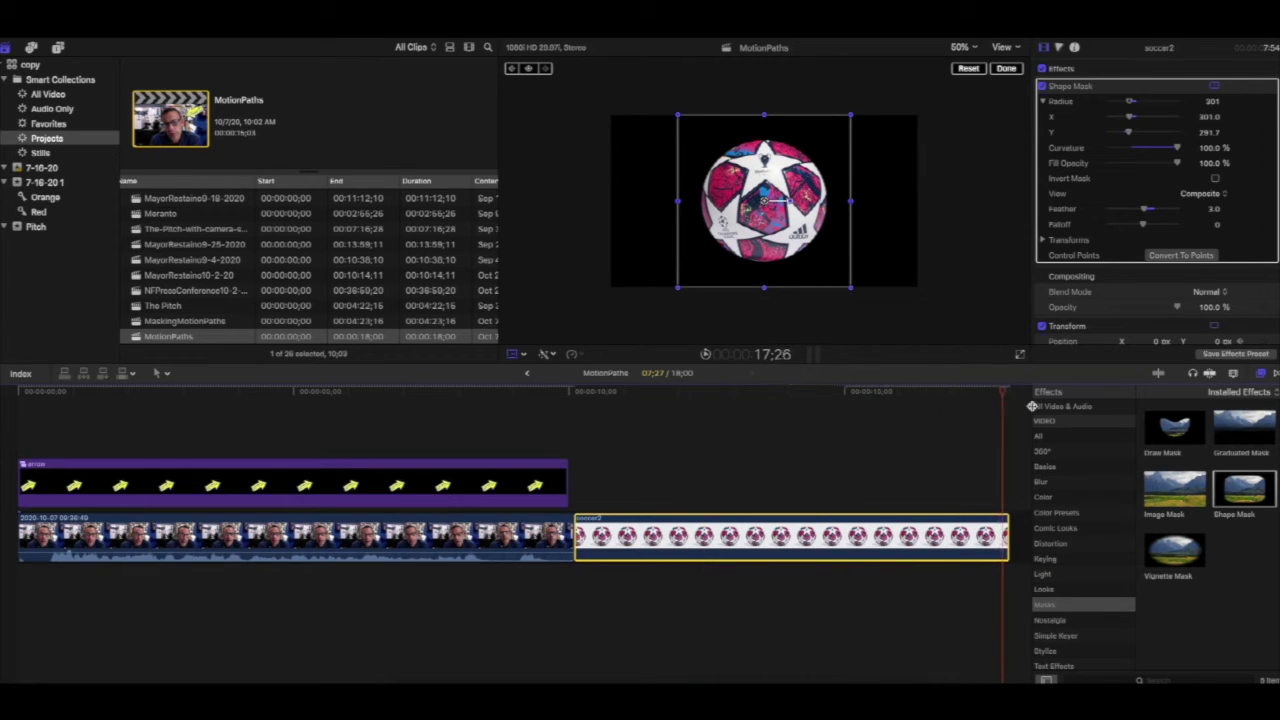
{"action": "key", "text": "Right"}
{"action": "key", "text": "Right"}
{"action": "key", "text": "Right"}
{"action": "key", "text": "Left"}
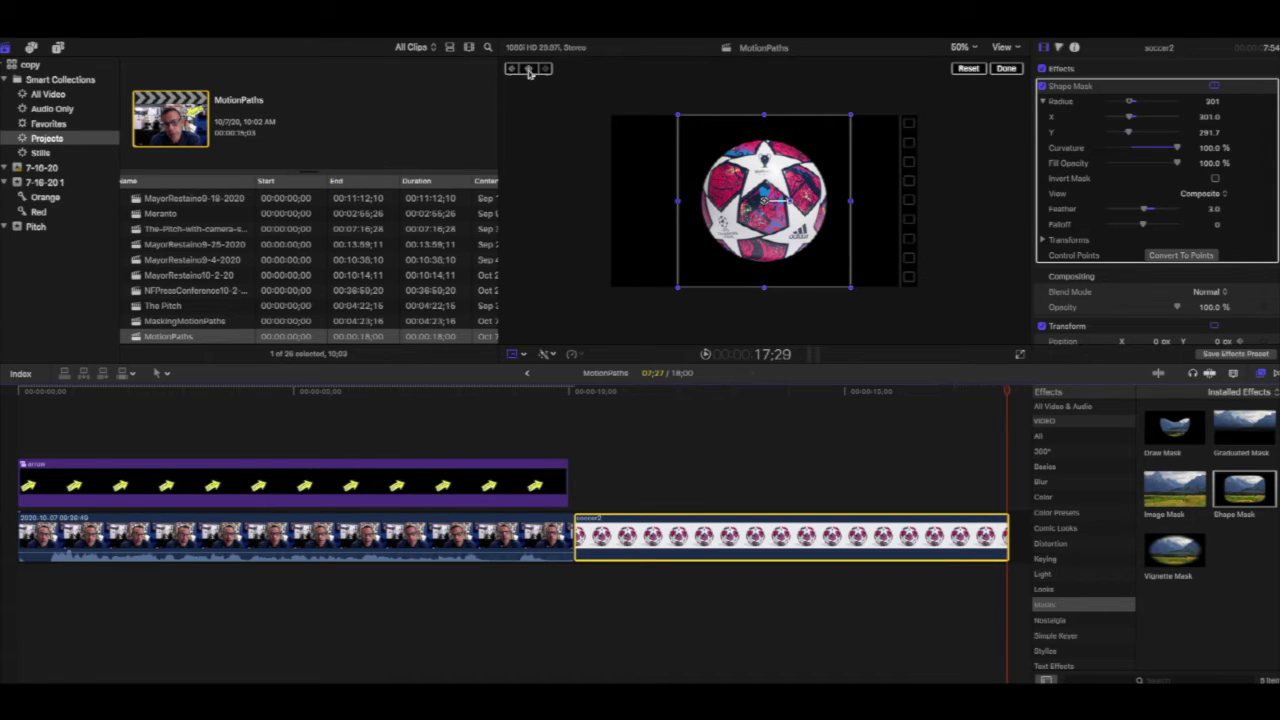
{"action": "left_click", "coordinate": [528, 70]}
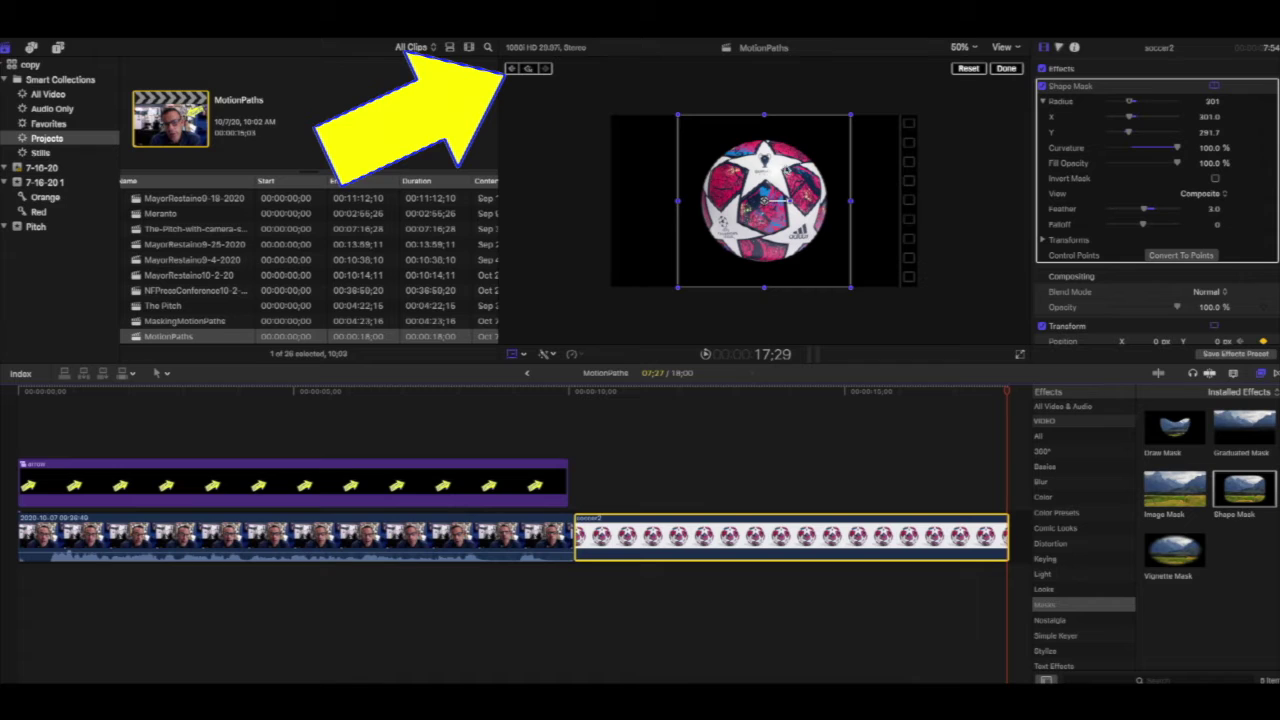
Step backward and forward through the soccer2 clip's Transform keyframes, ending on the last one
{"action": "left_click", "coordinate": [512, 71]}
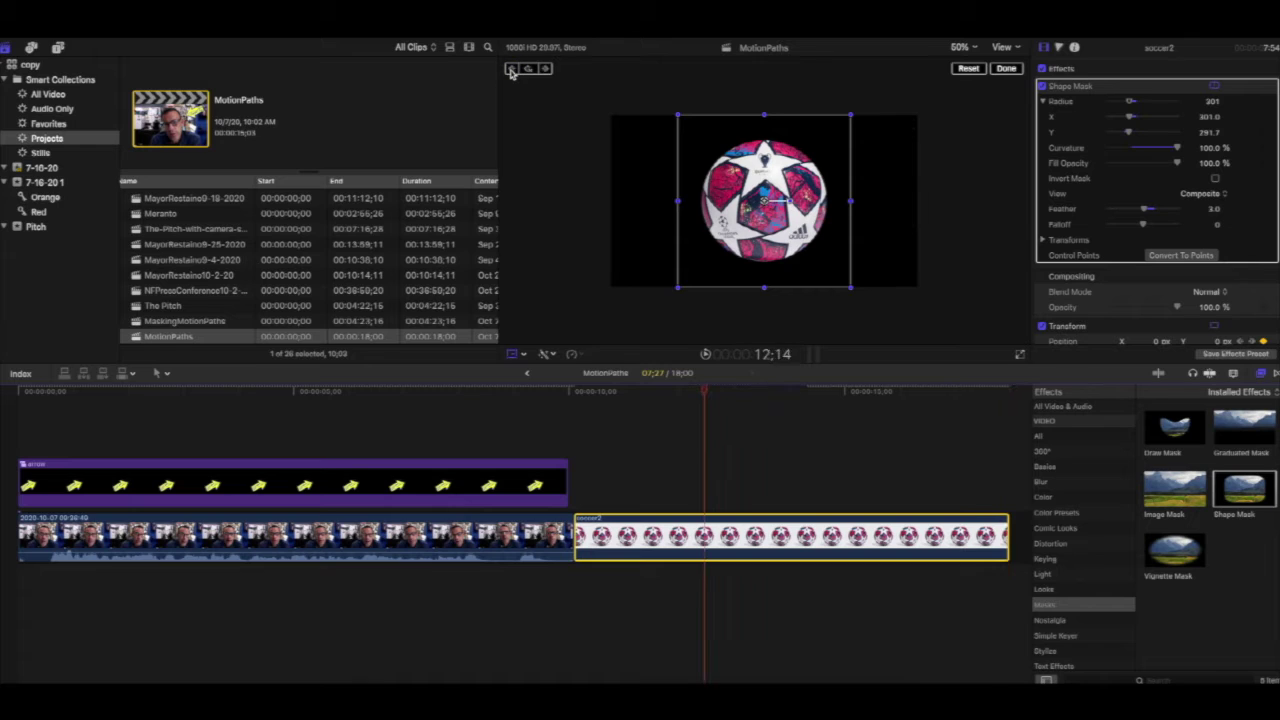
{"action": "left_click", "coordinate": [512, 71]}
{"action": "left_click", "coordinate": [512, 71]}
{"action": "left_click", "coordinate": [546, 69]}
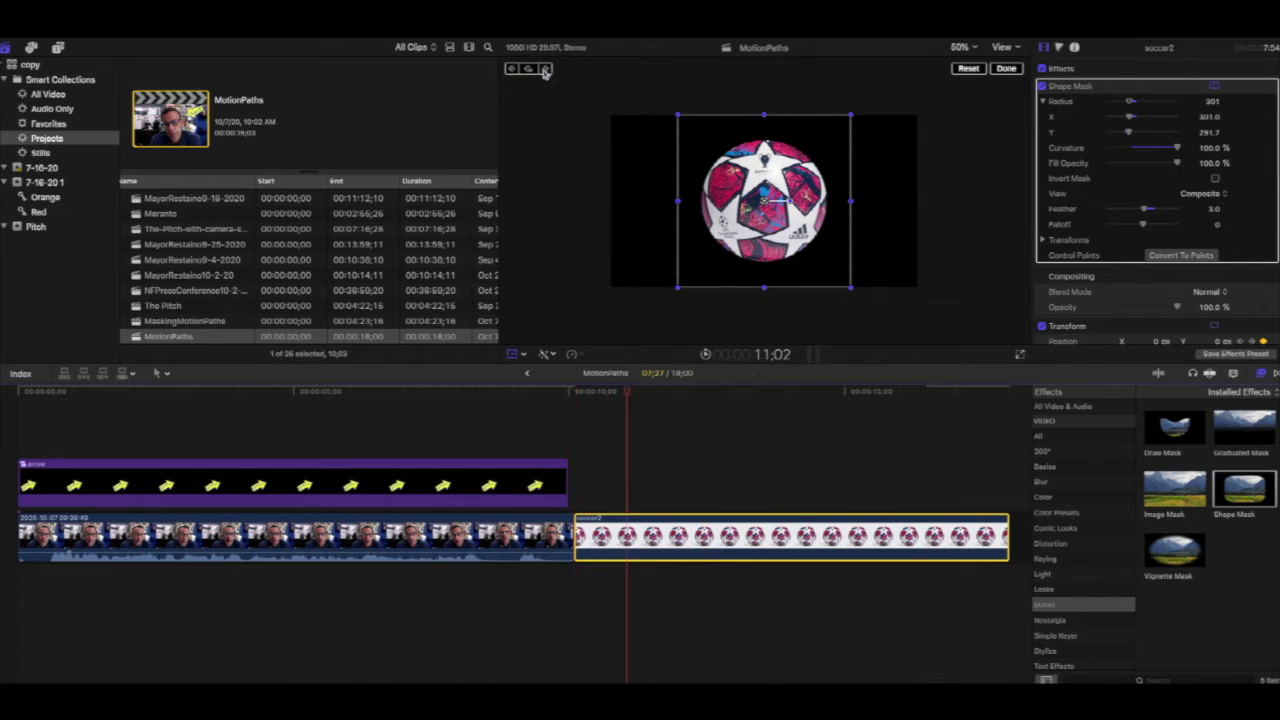
{"action": "left_click", "coordinate": [546, 69]}
{"action": "left_click", "coordinate": [546, 69]}
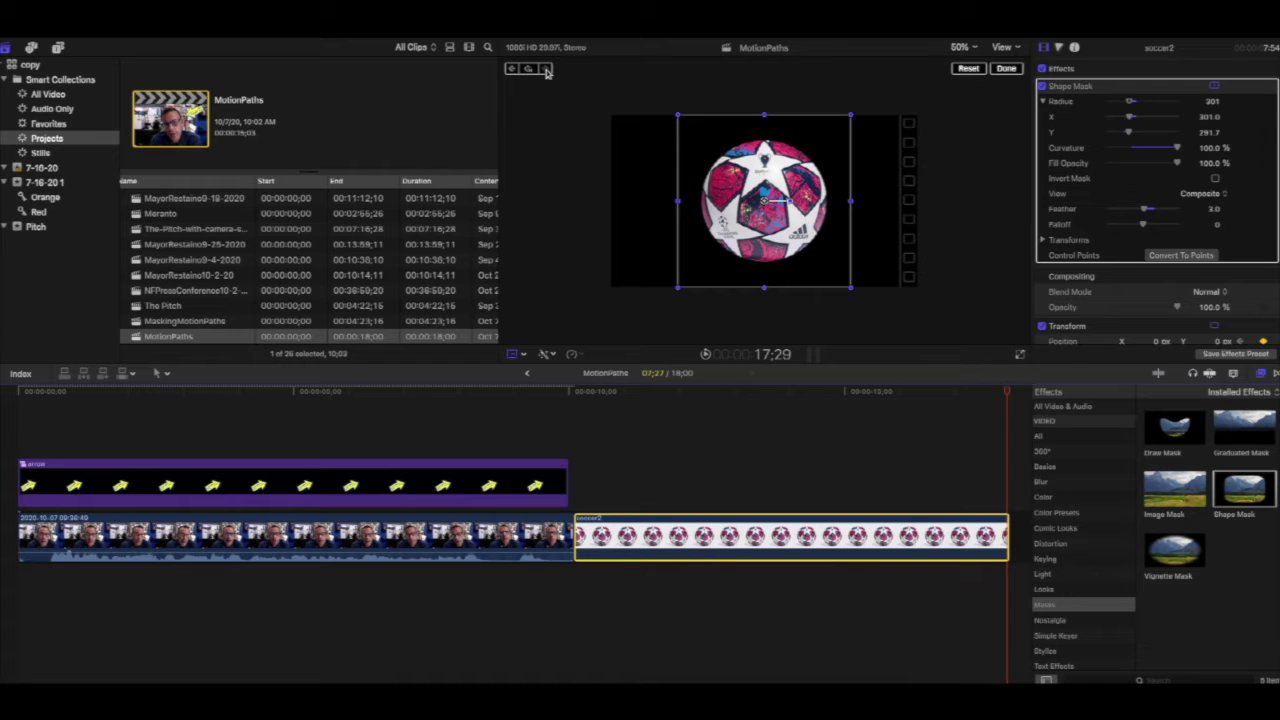
{"action": "left_click", "coordinate": [512, 71]}
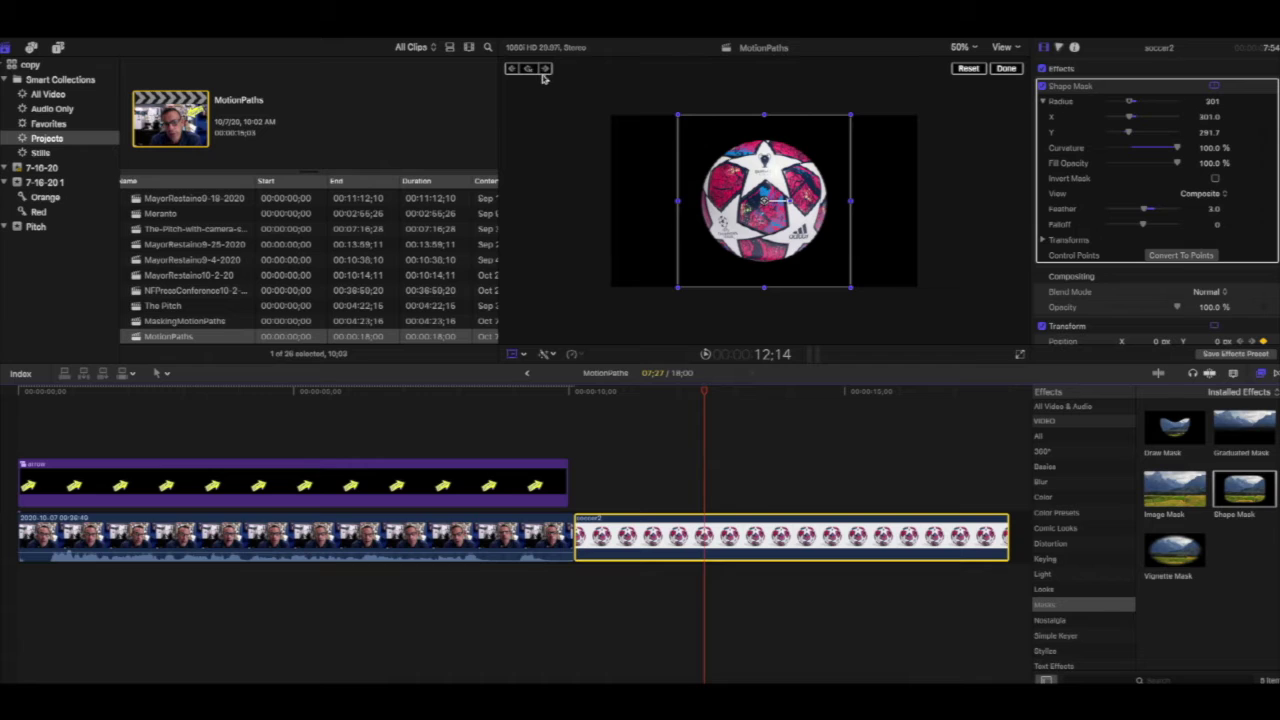
{"action": "left_click", "coordinate": [546, 70]}
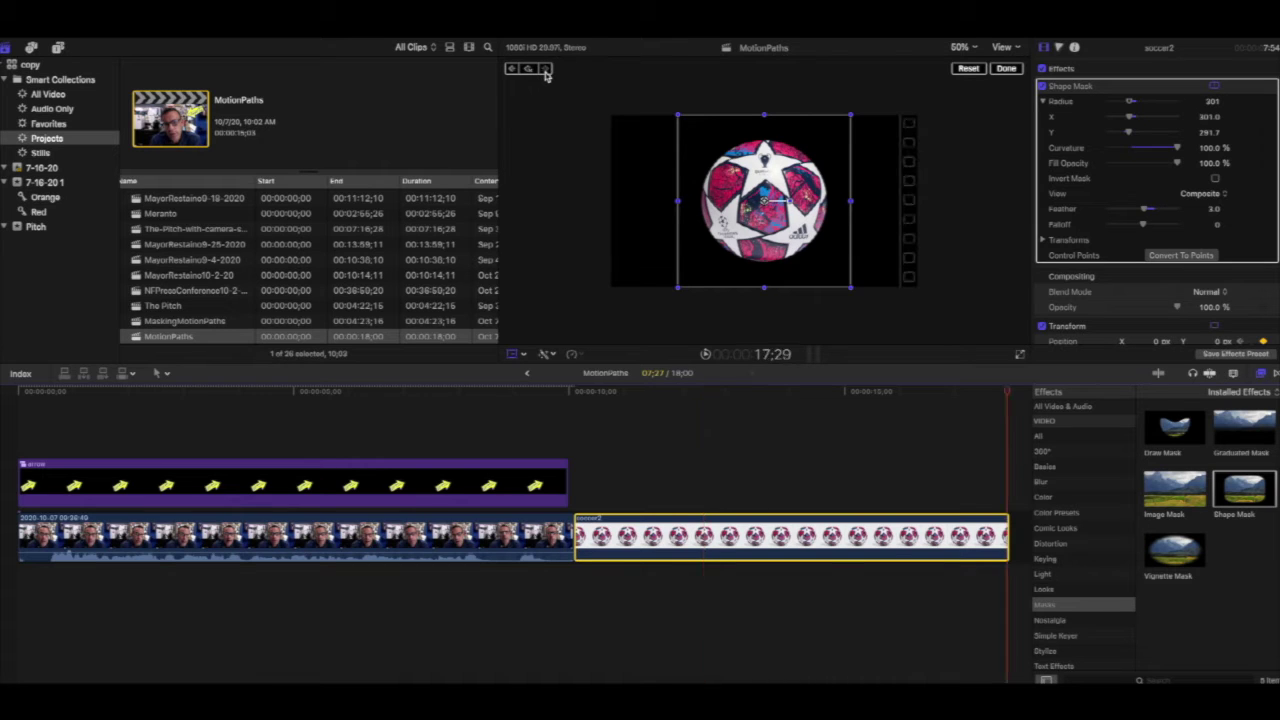
Move the ball horizontally out of the frame to X 1418 px at the last keyframe and play back the motion
{"action": "left_click_drag", "start_coordinate": [766, 203], "coordinate": [991, 201]}
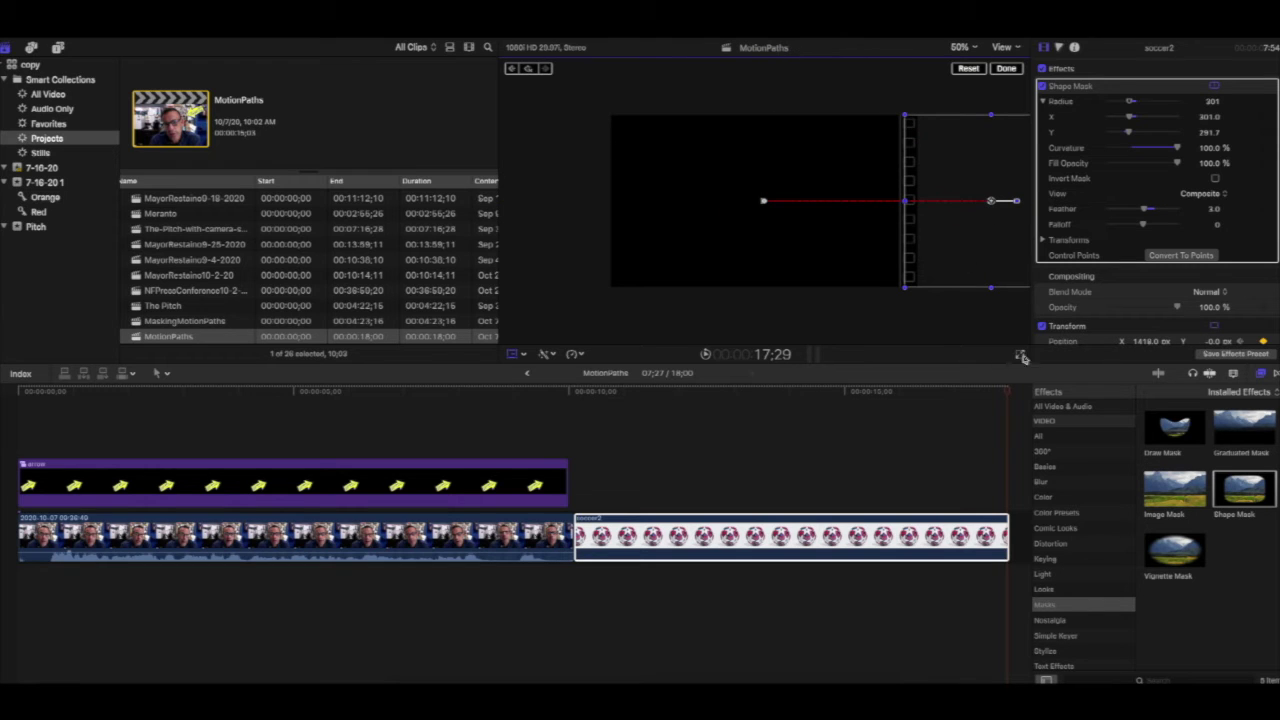
{"action": "left_click_drag", "start_coordinate": [1005, 393], "coordinate": [573, 410]}
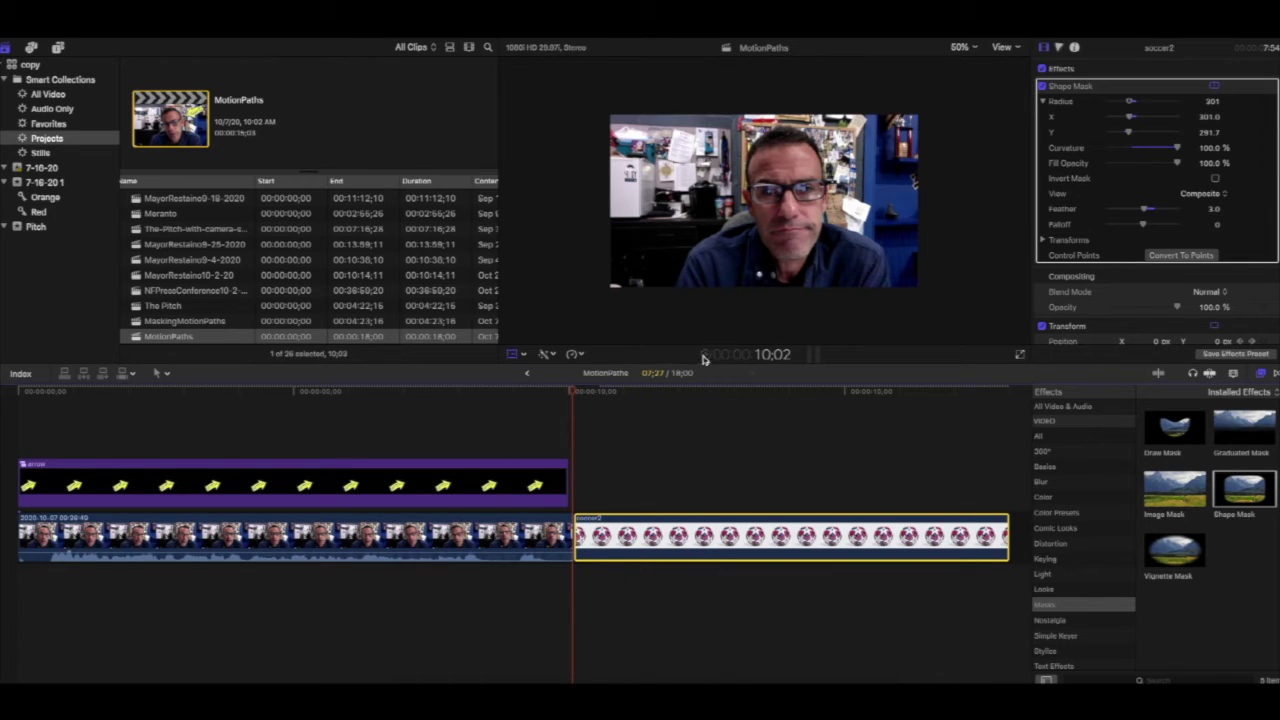
{"action": "left_click", "coordinate": [706, 355]}
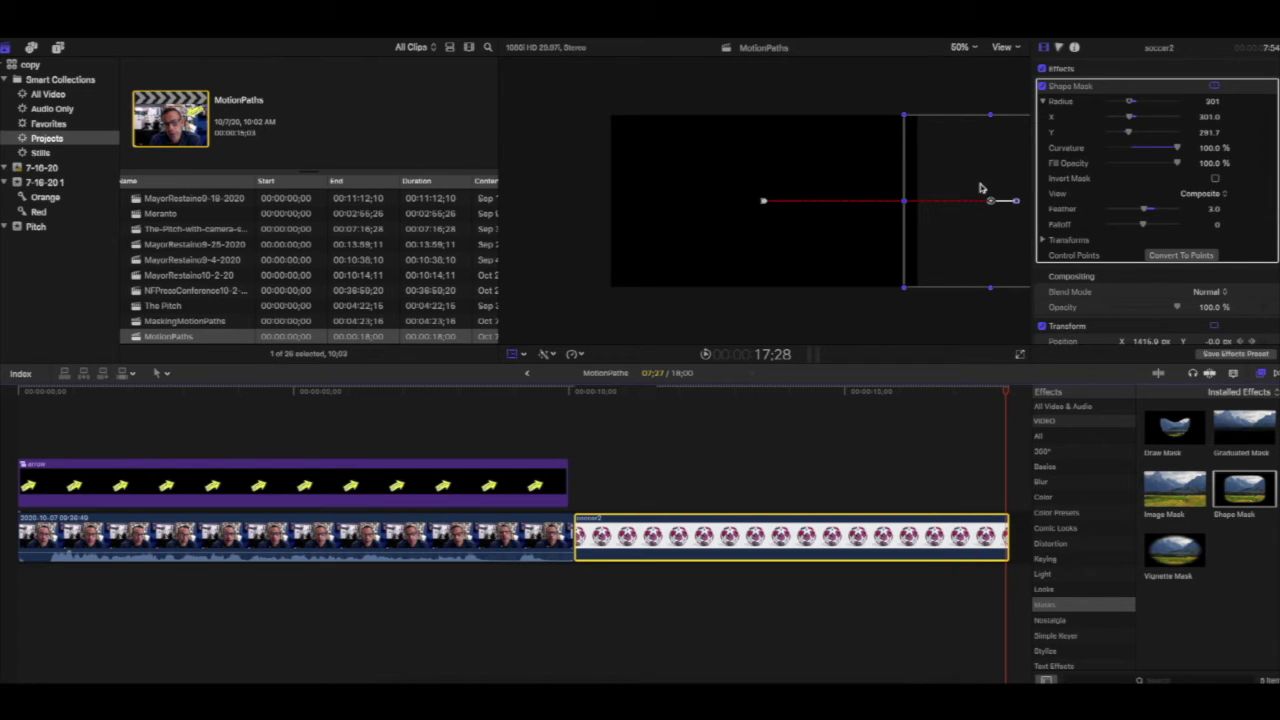
Rotate the ball about two full turns, to -720.6°, on the soccer2 clip's last frame
{"action": "key", "text": "Right"}
{"action": "key", "text": "Right"}
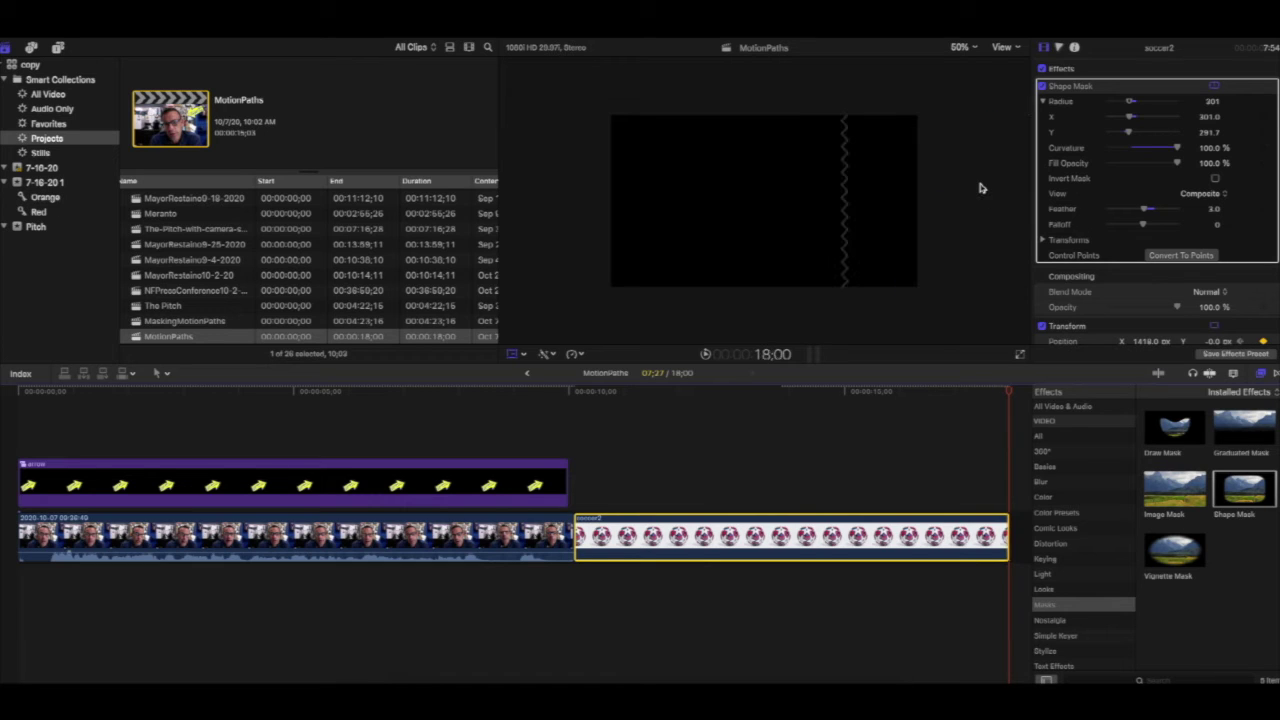
{"action": "key", "text": "Left"}
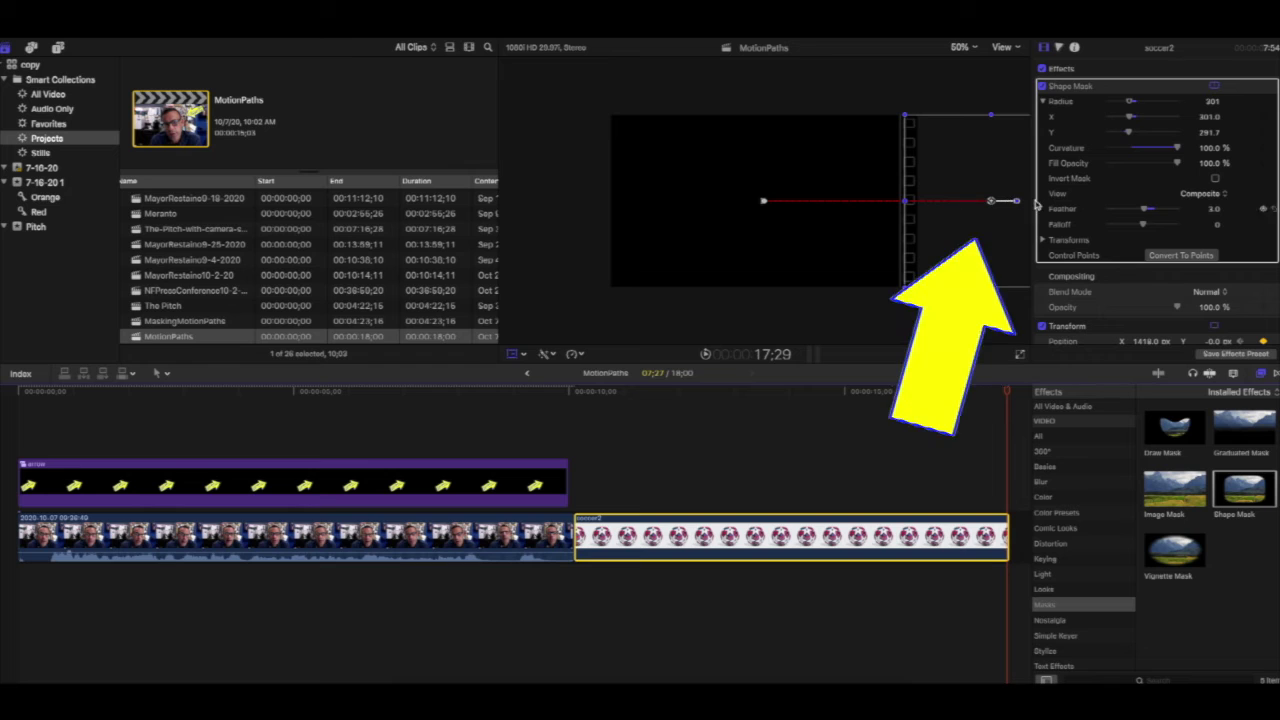
{"action": "mouse_move", "coordinate": [1018, 204]}
{"action": "left_mouse_down"}
{"action": "mouse_move", "coordinate": [1000, 214]}
{"action": "mouse_move", "coordinate": [960, 203]}
{"action": "mouse_move", "coordinate": [1002, 188]}
{"action": "mouse_move", "coordinate": [1014, 203]}
{"action": "mouse_move", "coordinate": [994, 203]}
{"action": "left_mouse_up"}
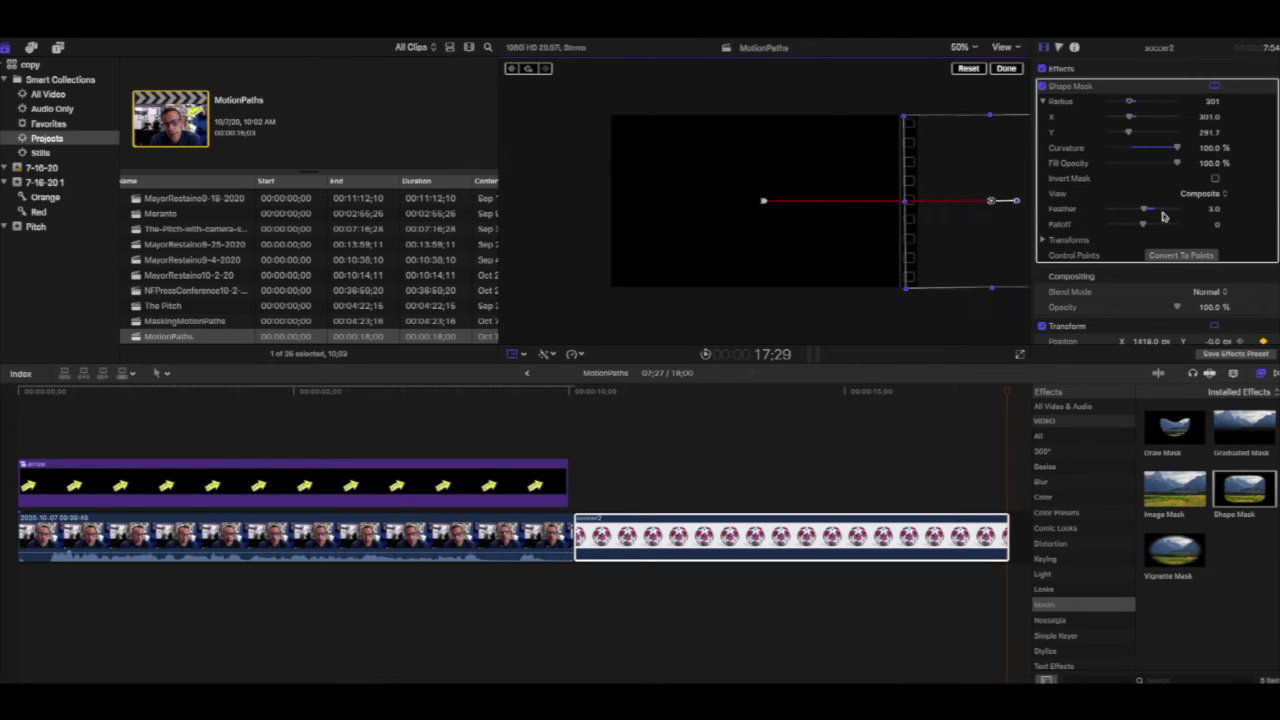
{"action": "scroll", "coordinate": [1165, 217], "scroll_direction": "down", "scroll_amount": 2}
{"action": "scroll", "coordinate": [1165, 217], "scroll_direction": "down", "scroll_amount": 2}
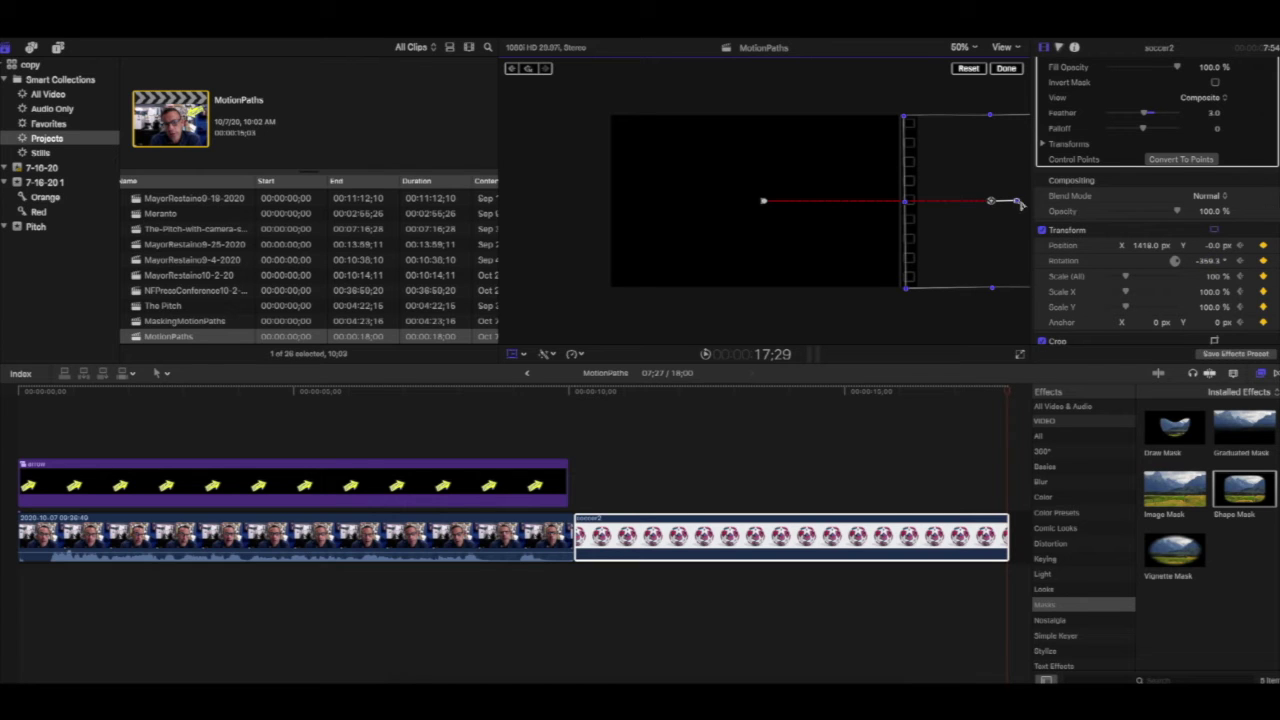
{"action": "mouse_move", "coordinate": [1017, 203]}
{"action": "left_mouse_down"}
{"action": "mouse_move", "coordinate": [975, 190]}
{"action": "mouse_move", "coordinate": [990, 176]}
{"action": "mouse_move", "coordinate": [1021, 203]}
{"action": "left_mouse_up"}
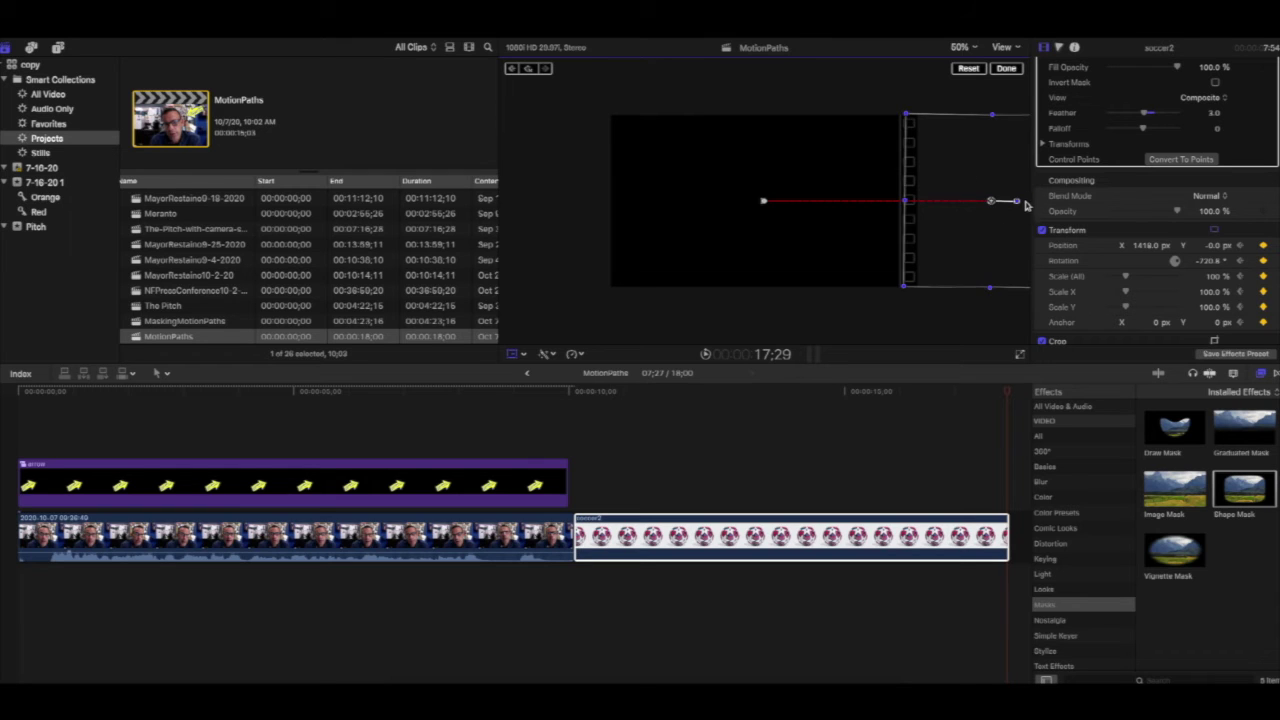
Play back the rolling ball from the start of the soccer2 clip and return to the clip's end
{"action": "left_click_drag", "start_coordinate": [1012, 394], "coordinate": [566, 414]}
{"action": "left_click", "coordinate": [703, 356]}
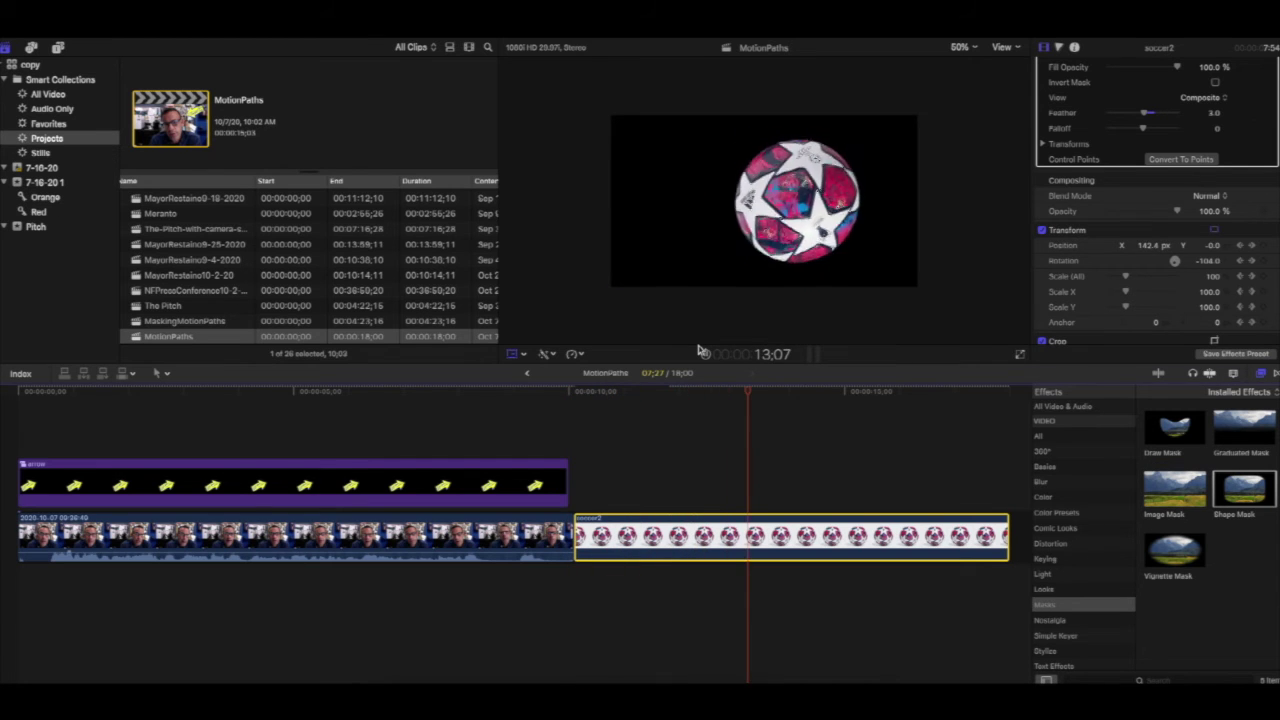
{"action": "left_click", "coordinate": [1012, 392]}
{"action": "mouse_move", "coordinate": [1012, 392]}
{"action": "left_mouse_down"}
{"action": "mouse_move", "coordinate": [747, 403]}
{"action": "mouse_move", "coordinate": [1009, 408]}
{"action": "left_mouse_up"}
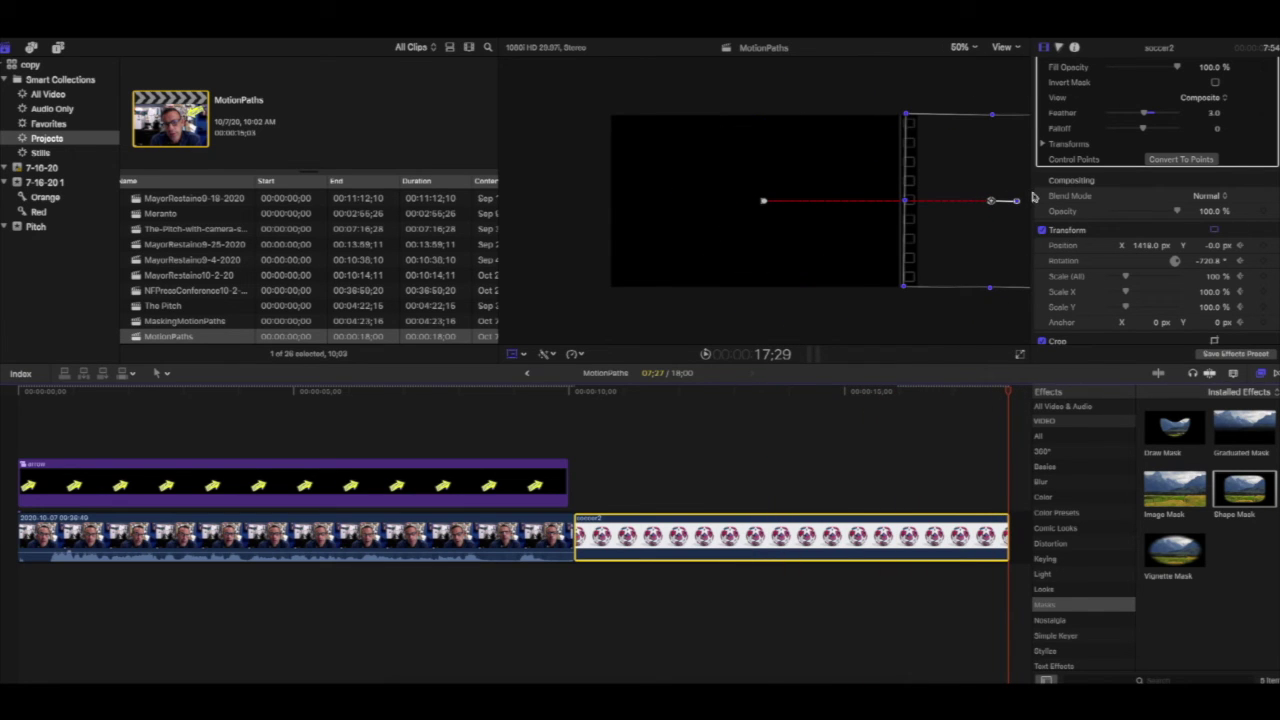
{"action": "key", "text": "Right"}
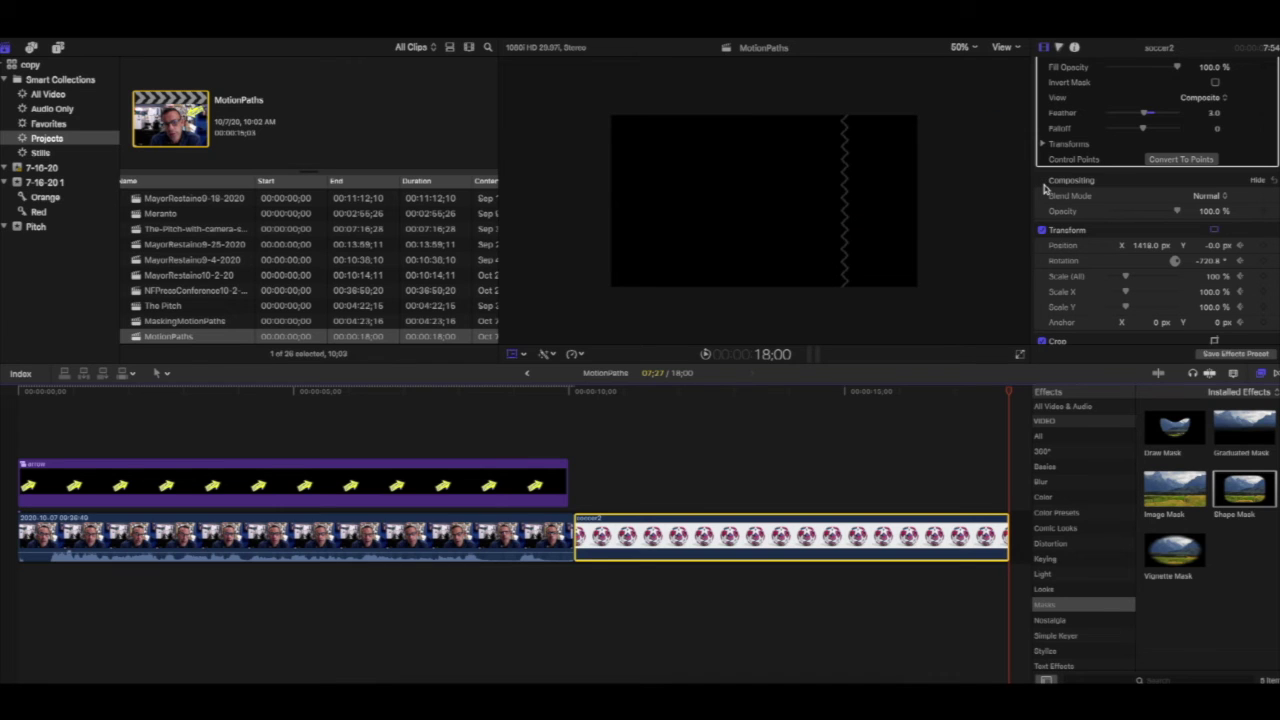
Reposition the ball inside the frame's lower-right corner, at about X 752 px, Y -450 px, on the soccer2 clip's last frame
{"action": "key", "text": "Left"}
{"action": "left_click_drag", "start_coordinate": [995, 205], "coordinate": [843, 201]}
{"action": "left_click_drag", "start_coordinate": [922, 154], "coordinate": [838, 168]}
{"action": "left_click_drag", "start_coordinate": [840, 172], "coordinate": [870, 181]}
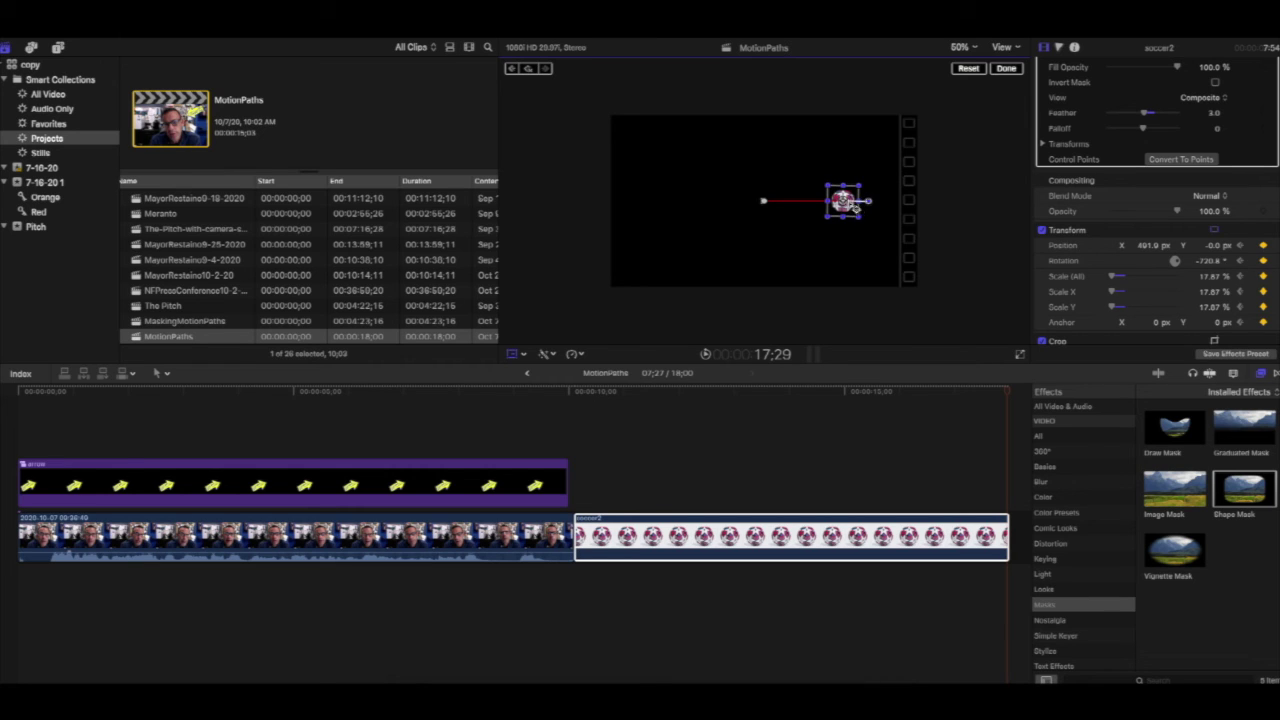
{"action": "left_click_drag", "start_coordinate": [845, 202], "coordinate": [884, 275]}
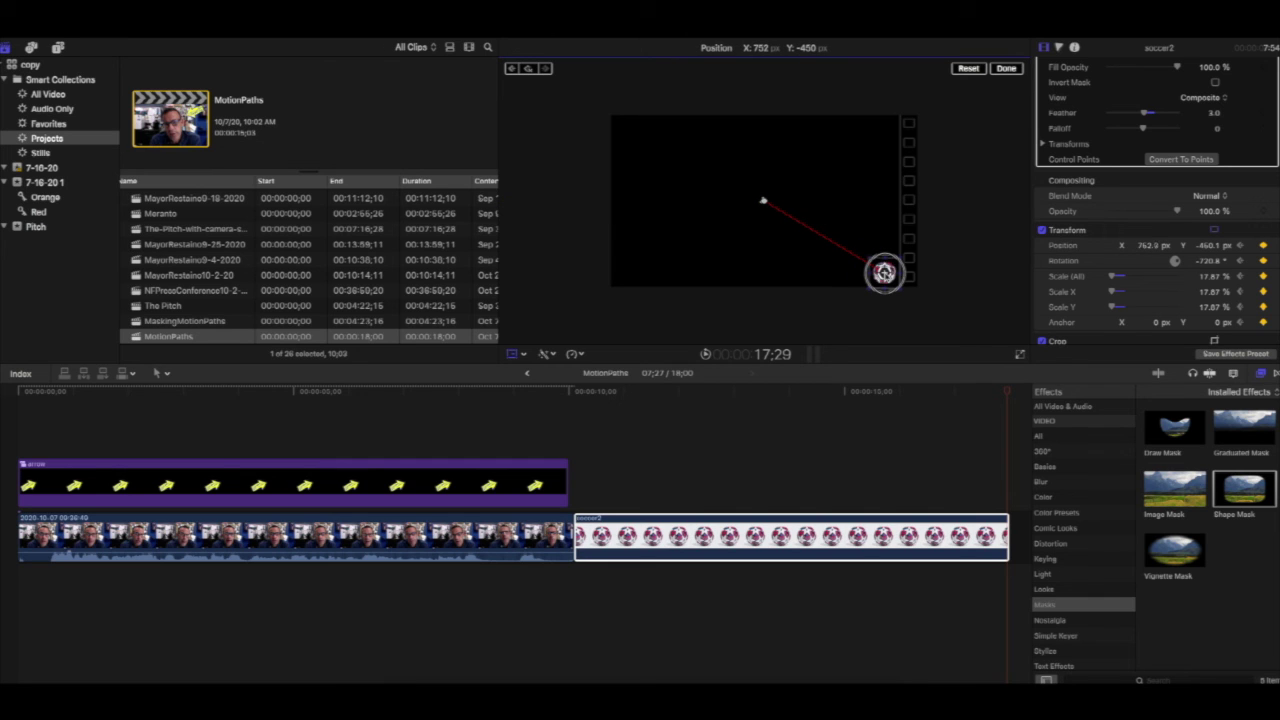
Play back the soccer2 animation from the end of the arrow clip and return the playhead to the project's start
{"action": "left_click", "coordinate": [556, 424]}
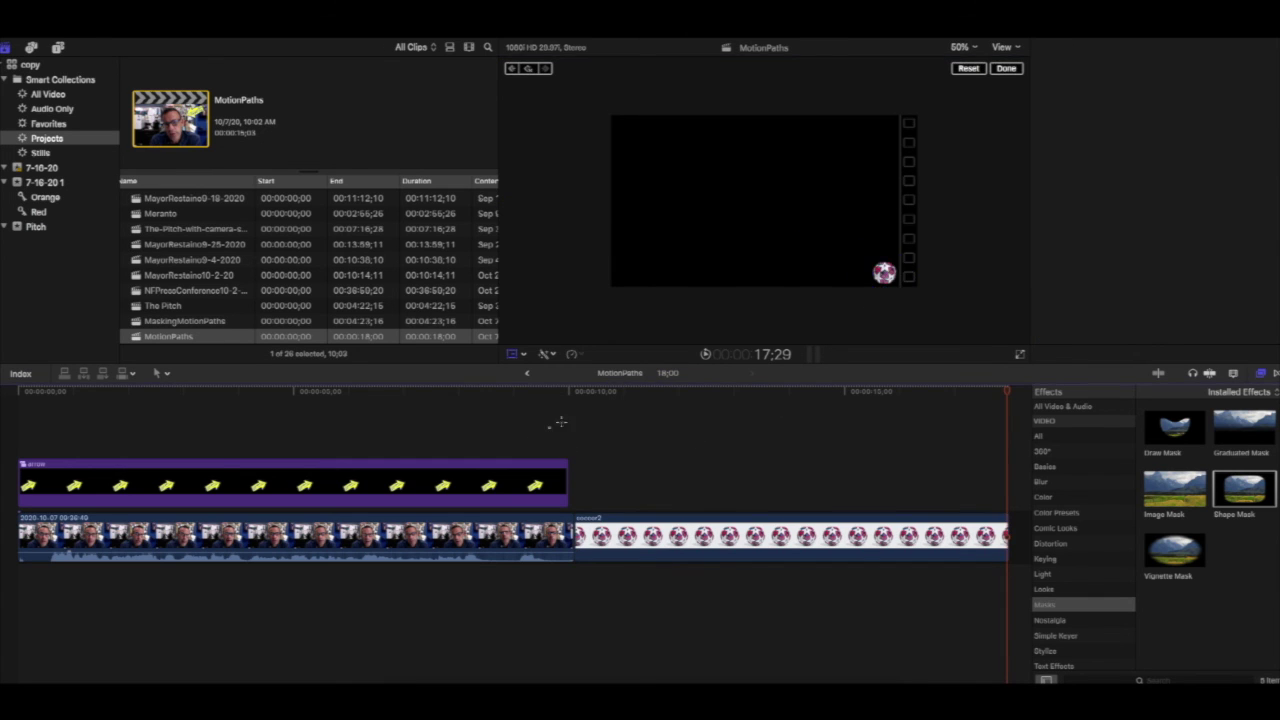
{"action": "left_click", "coordinate": [548, 392]}
{"action": "left_click", "coordinate": [568, 394]}
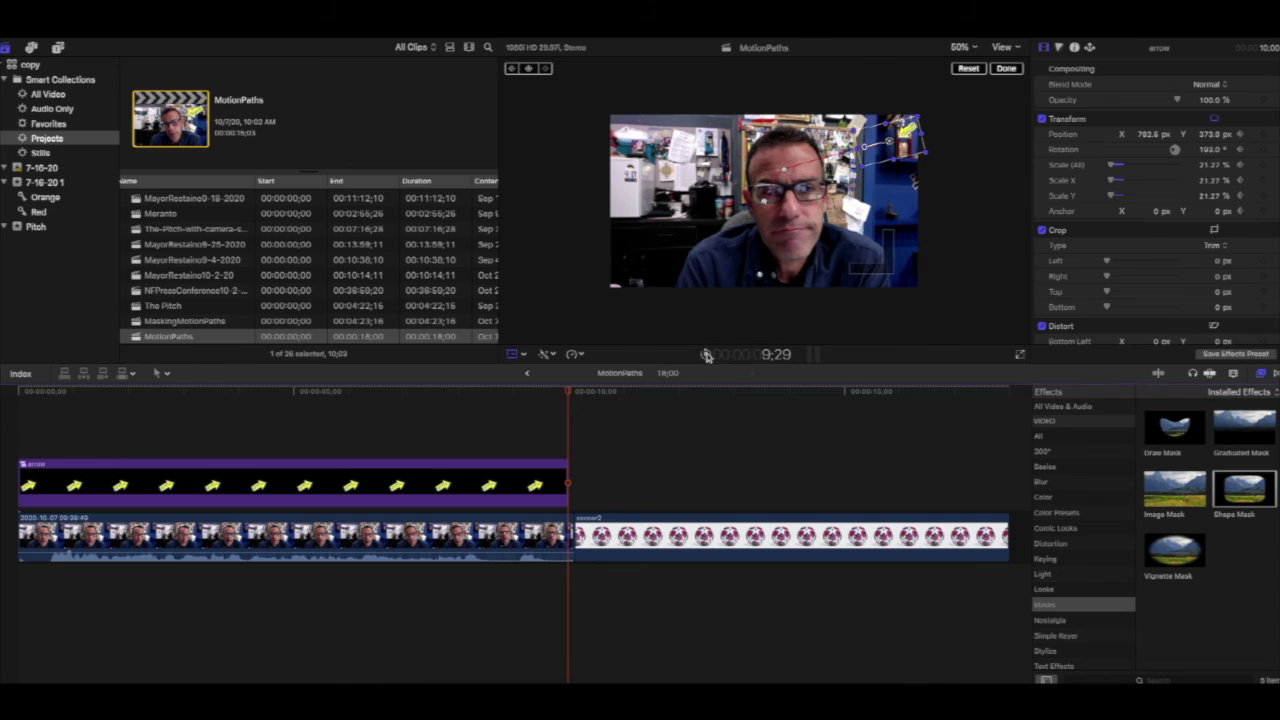
{"action": "left_click", "coordinate": [706, 355]}
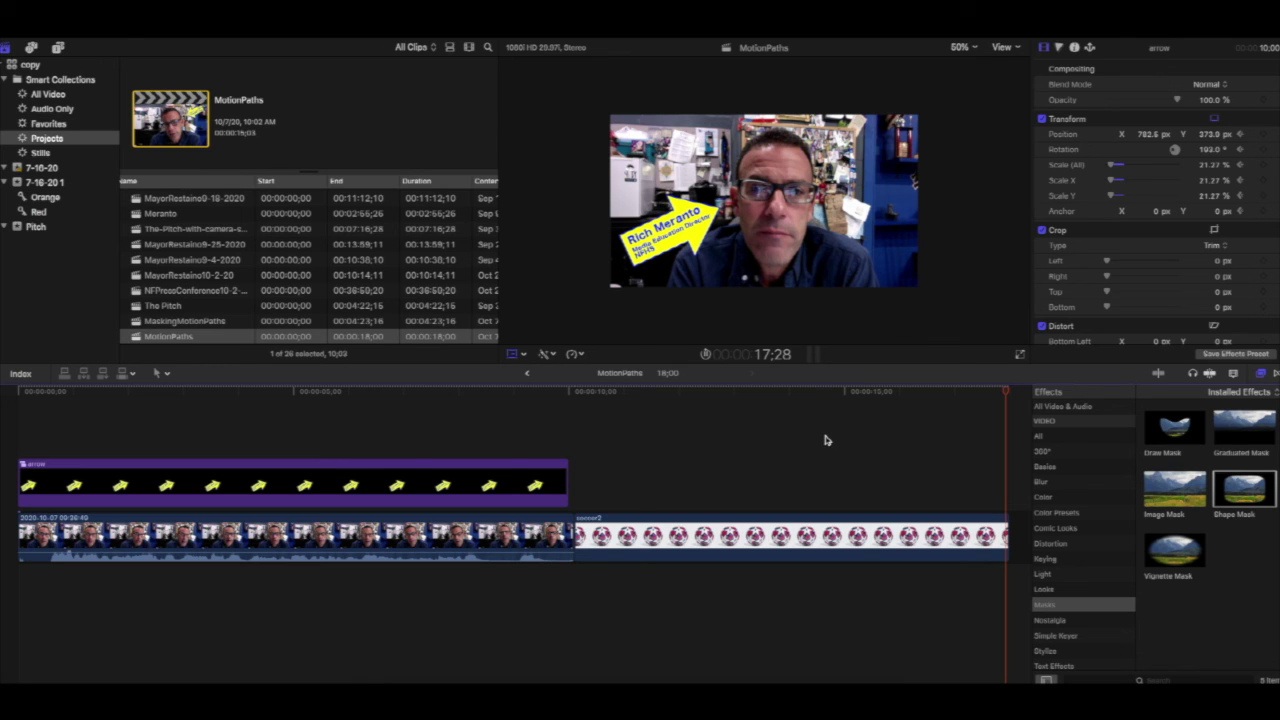
{"action": "key", "text": "Home"}
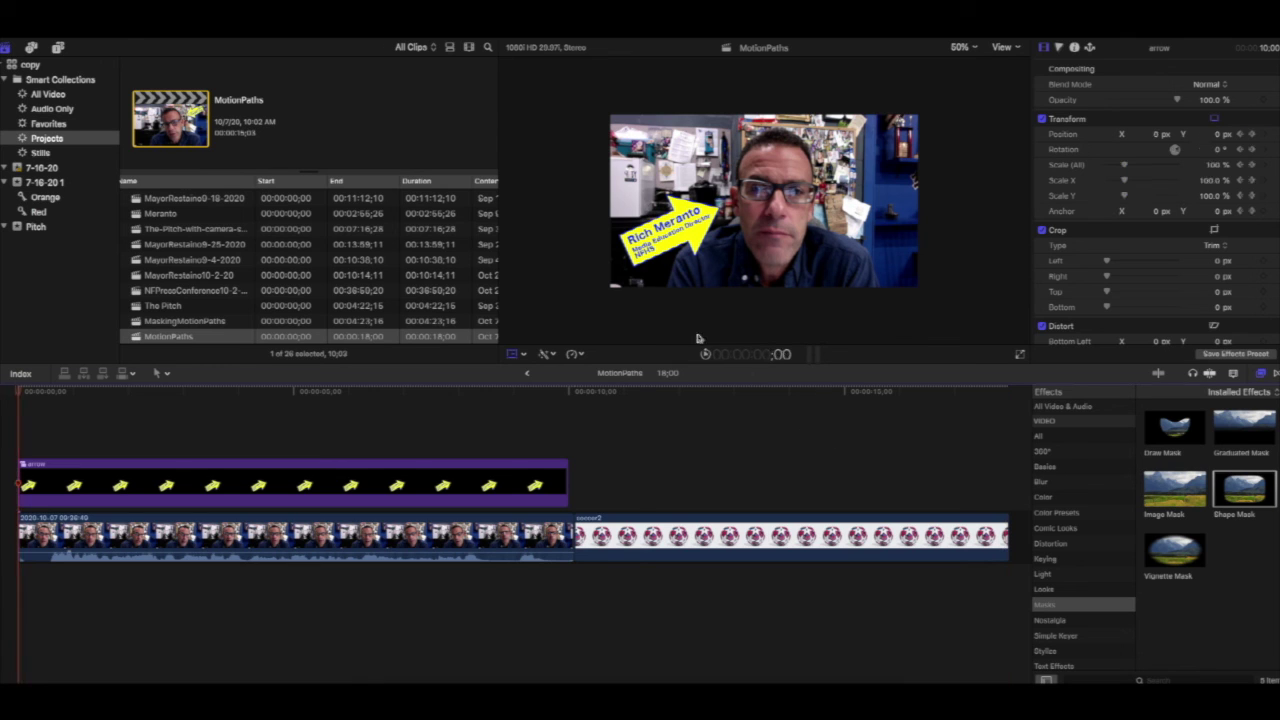